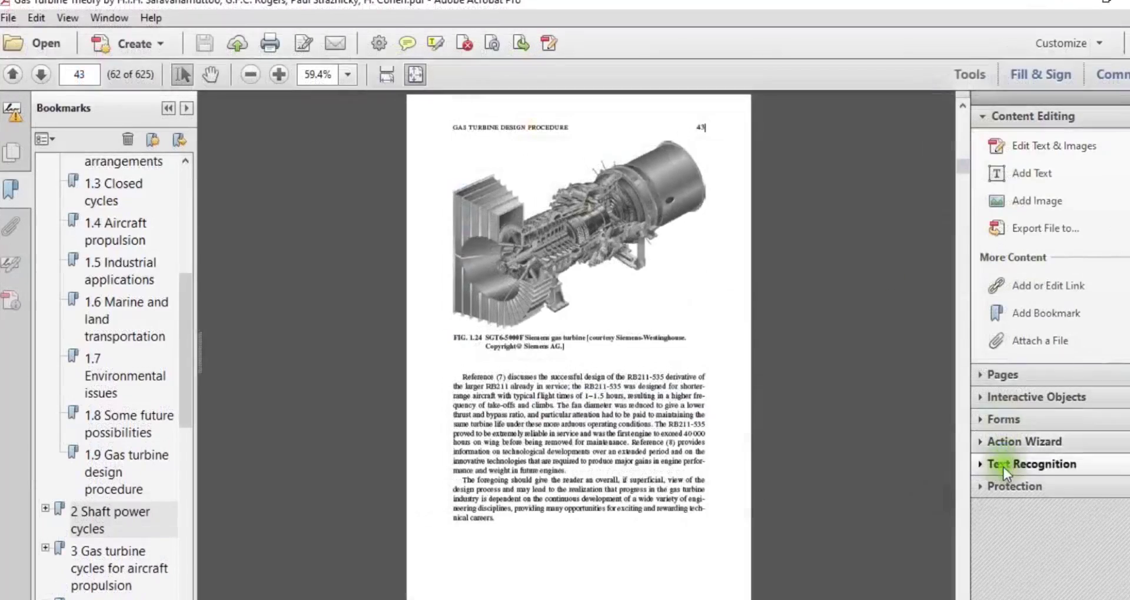
- Set up splitting the document by number of pages, accepting output to the same folder with the label Part after the original name
click(987, 374)
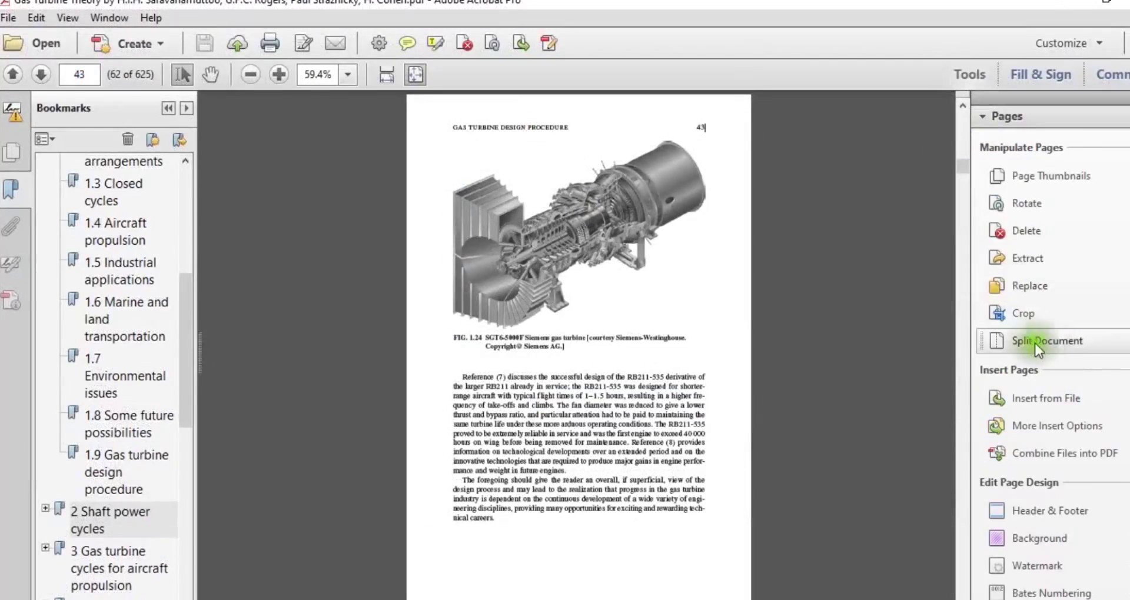
click(1067, 340)
click(698, 347)
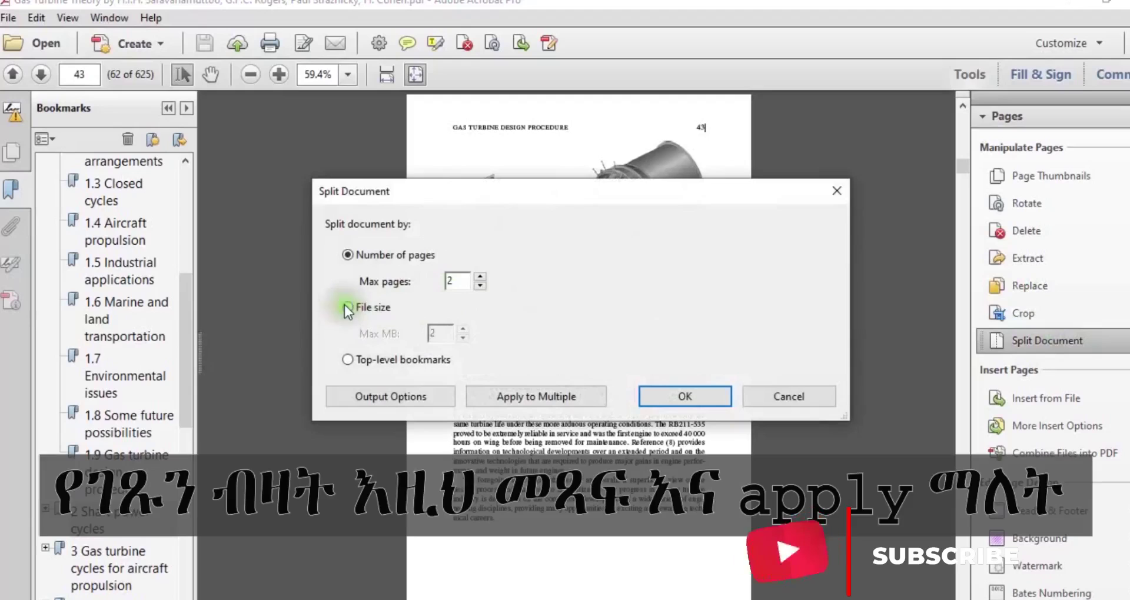
click(344, 305)
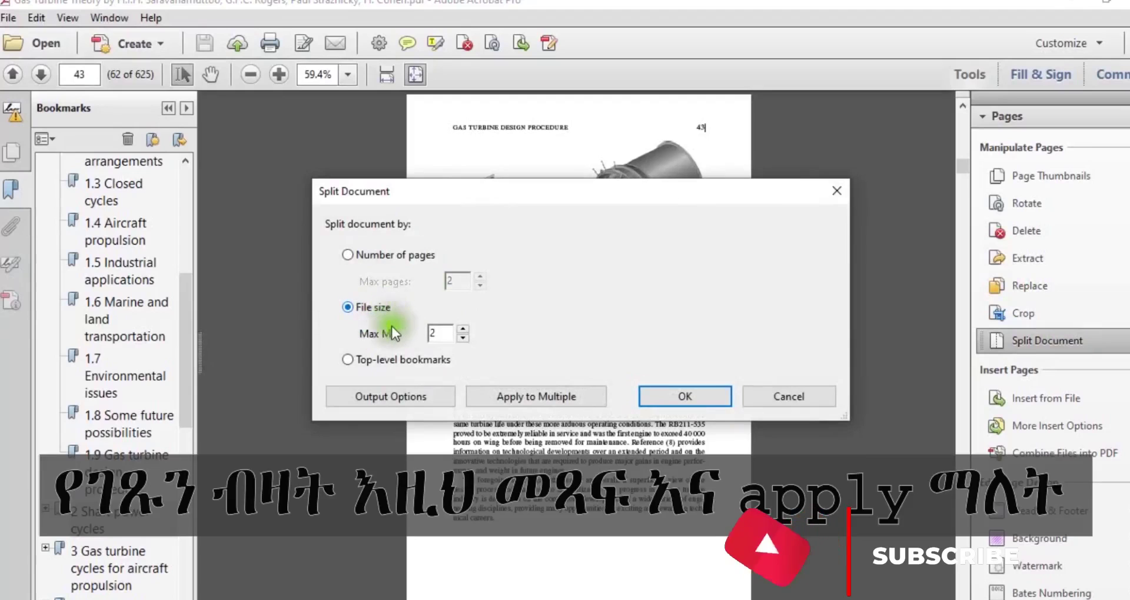
click(353, 260)
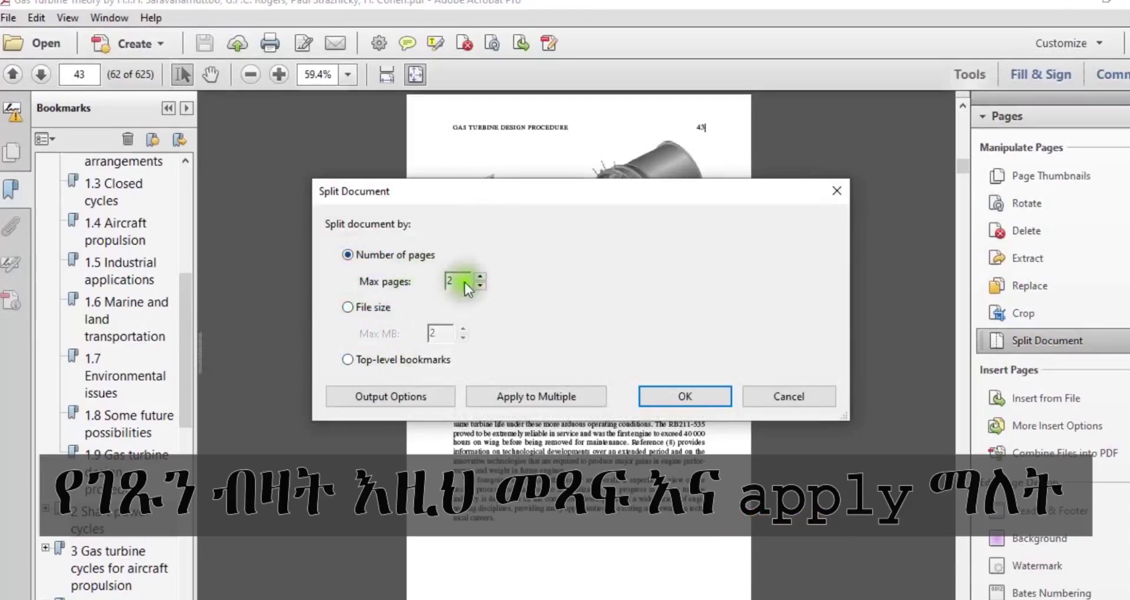
click(417, 398)
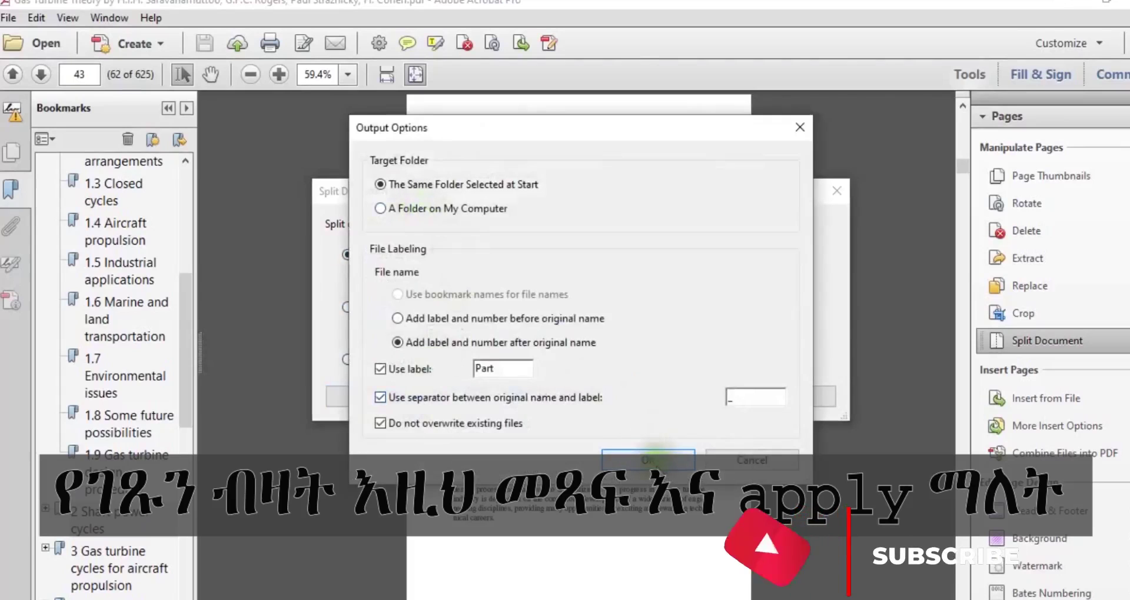
click(650, 459)
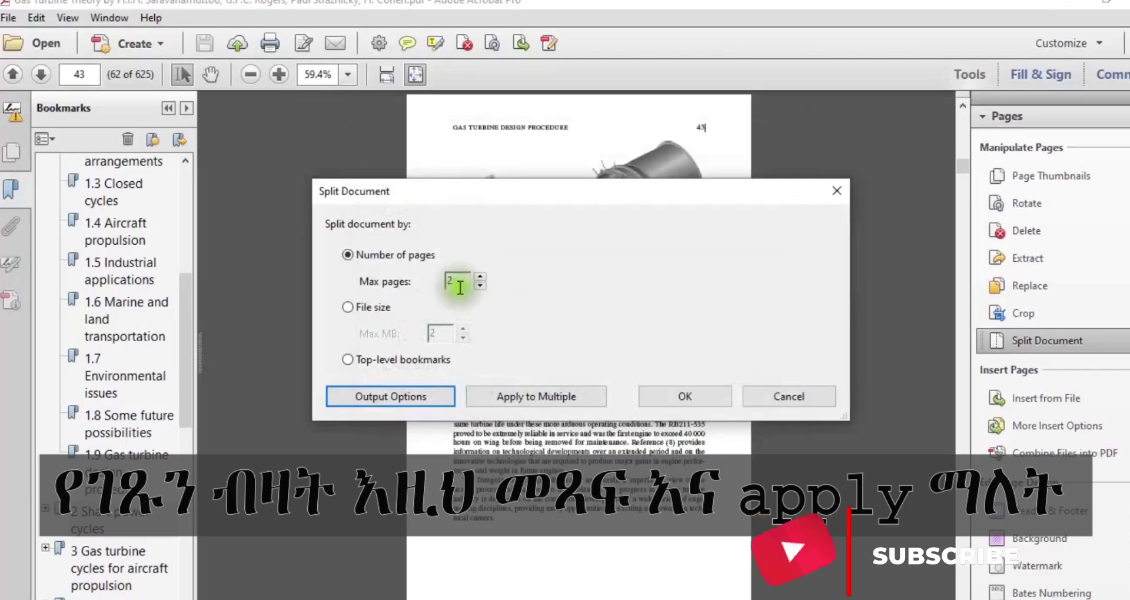
- Set the maximum to 43 pages per file and split the document
double_click(458, 284)
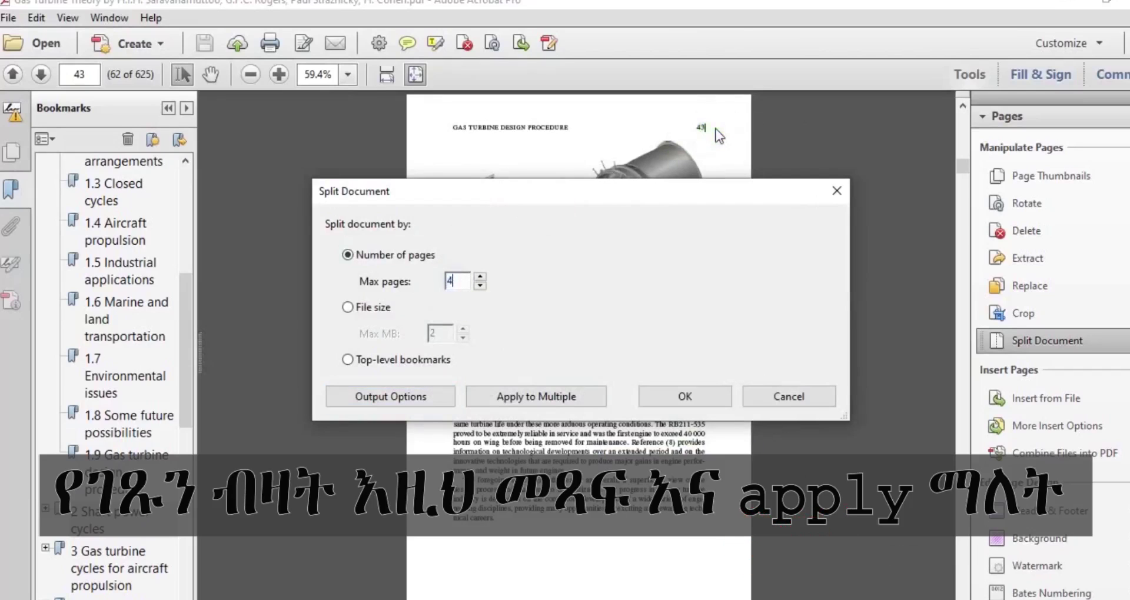
text(43)
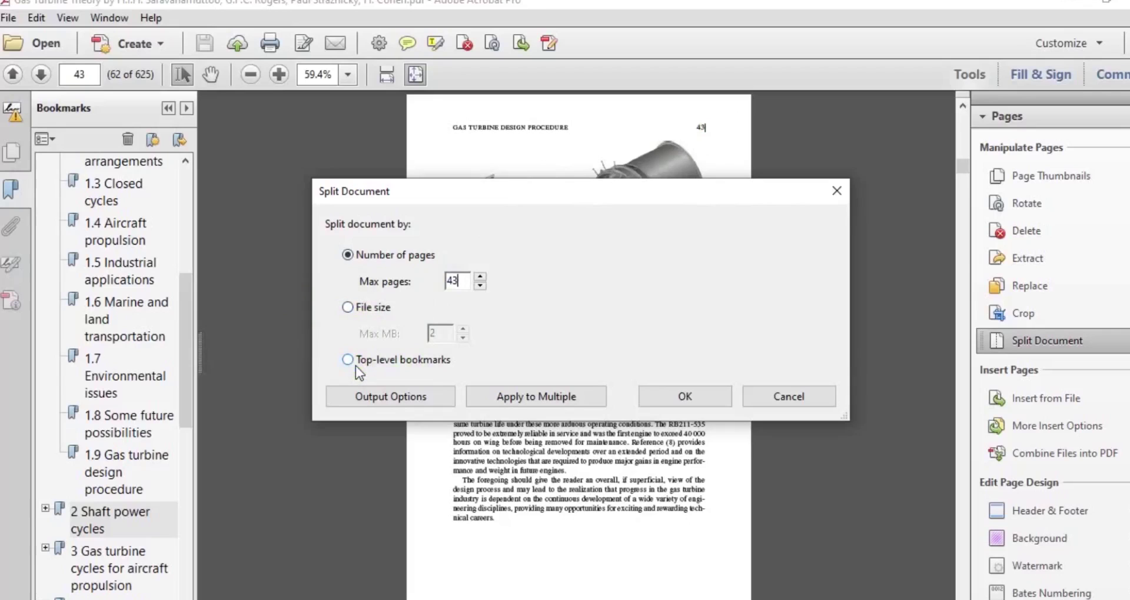
click(683, 401)
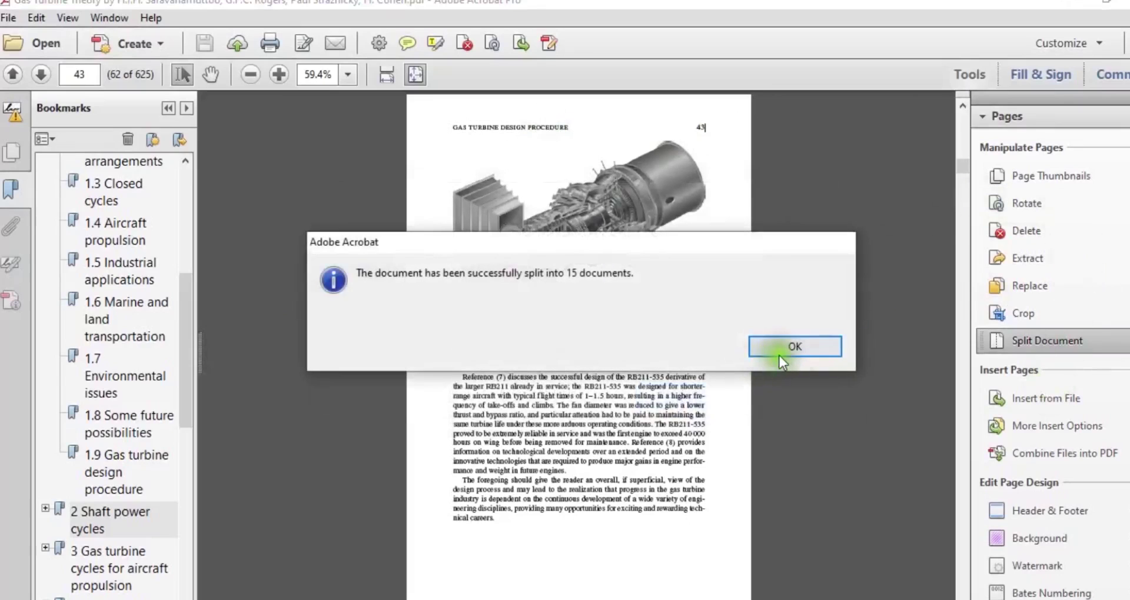
click(780, 347)
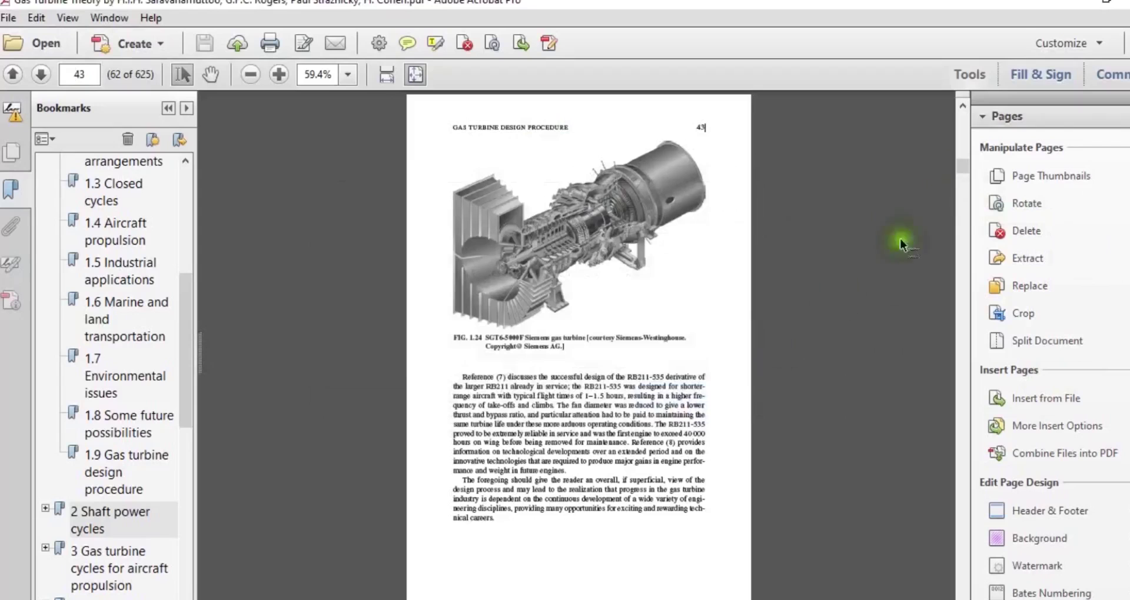
- Close the original document and open the Part1 PDF from the gas turbine engine folder
click(7, 20)
click(96, 447)
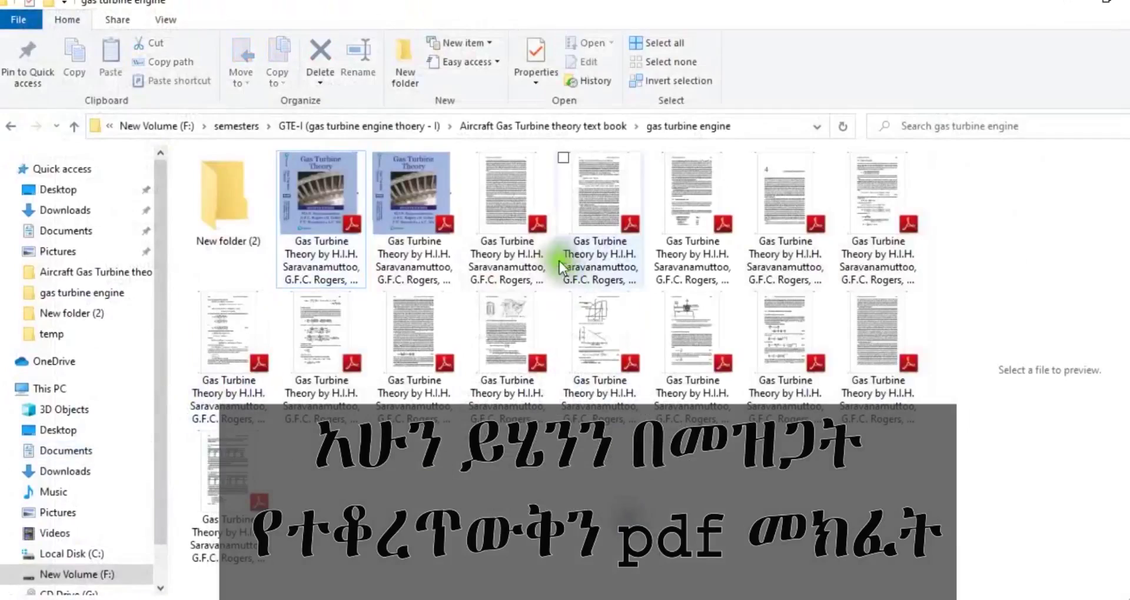
click(493, 224)
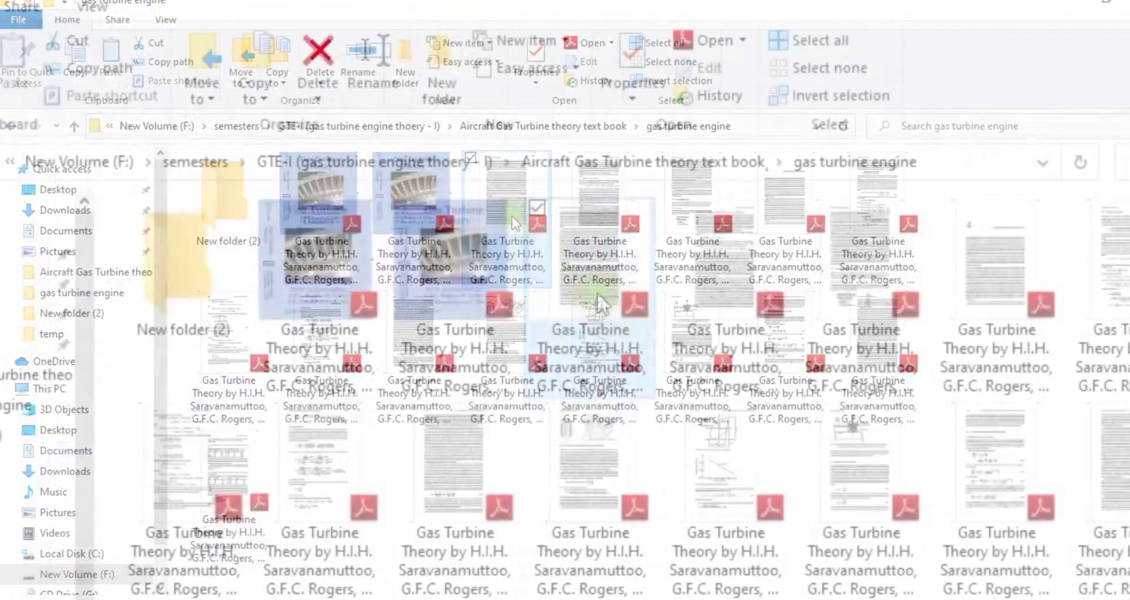
click(353, 279)
click(446, 284)
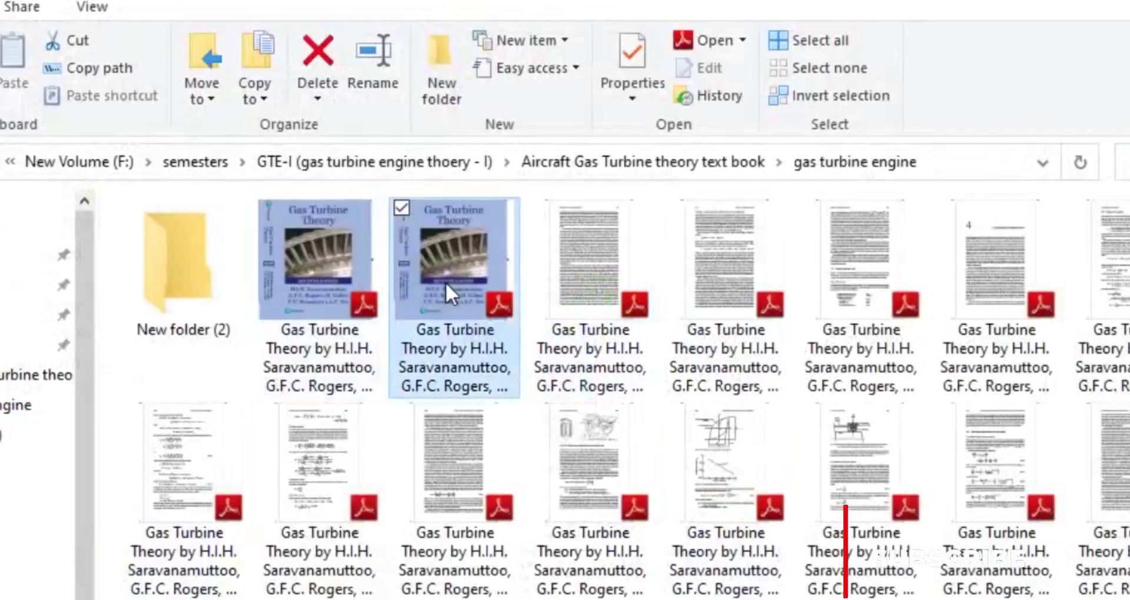
click(601, 280)
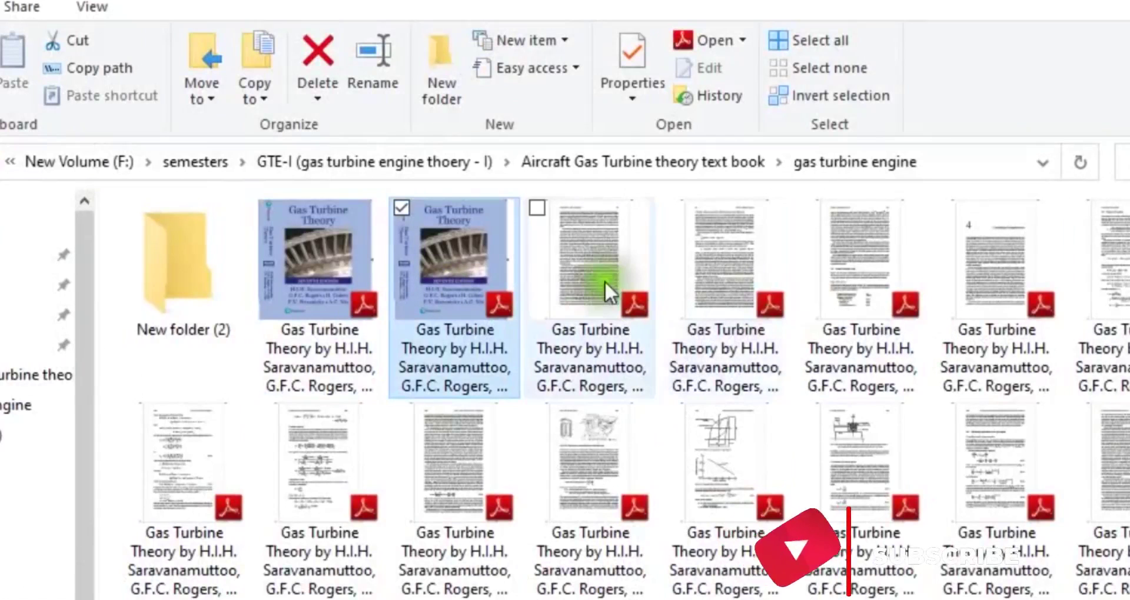
click(456, 292)
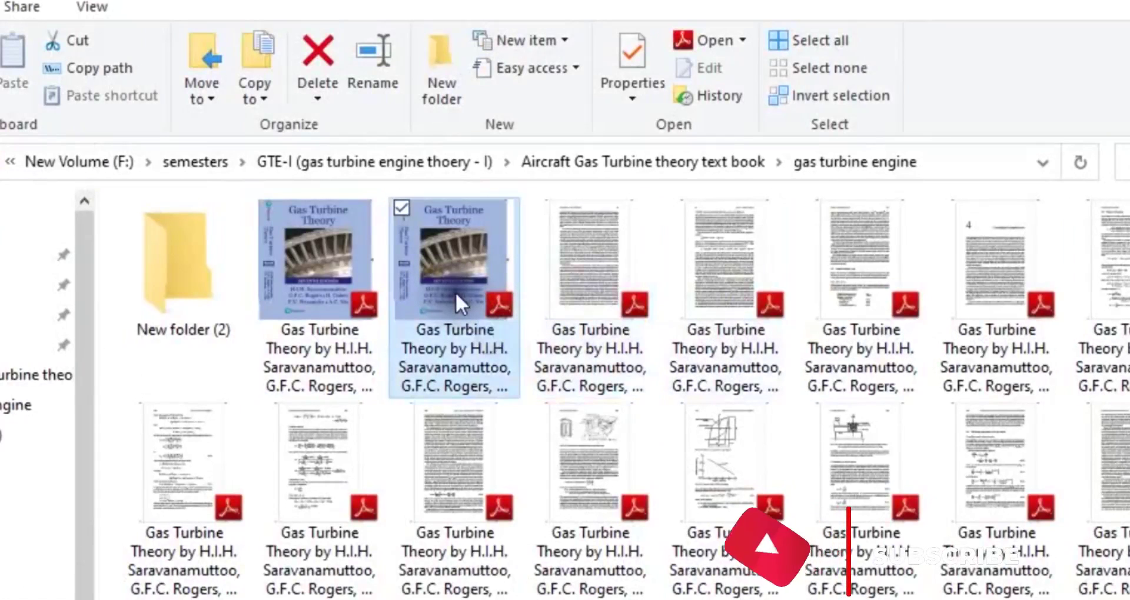
double_click(508, 308)
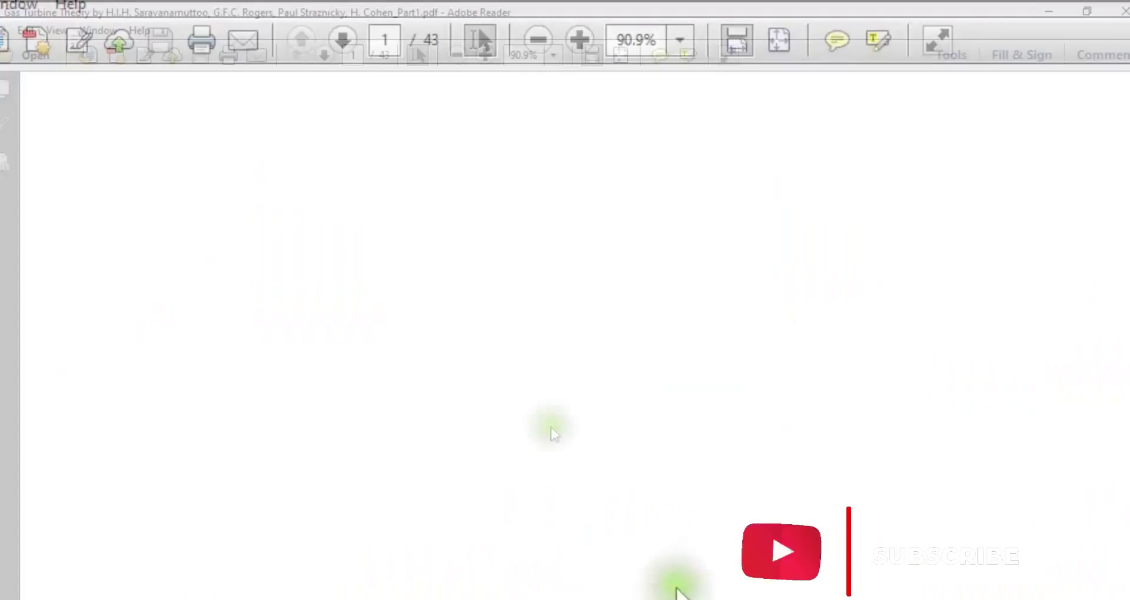
- Look through the Part1 PDF from its cover to page 43 to check what the split file contains
scroll(380, 147, down, 3)
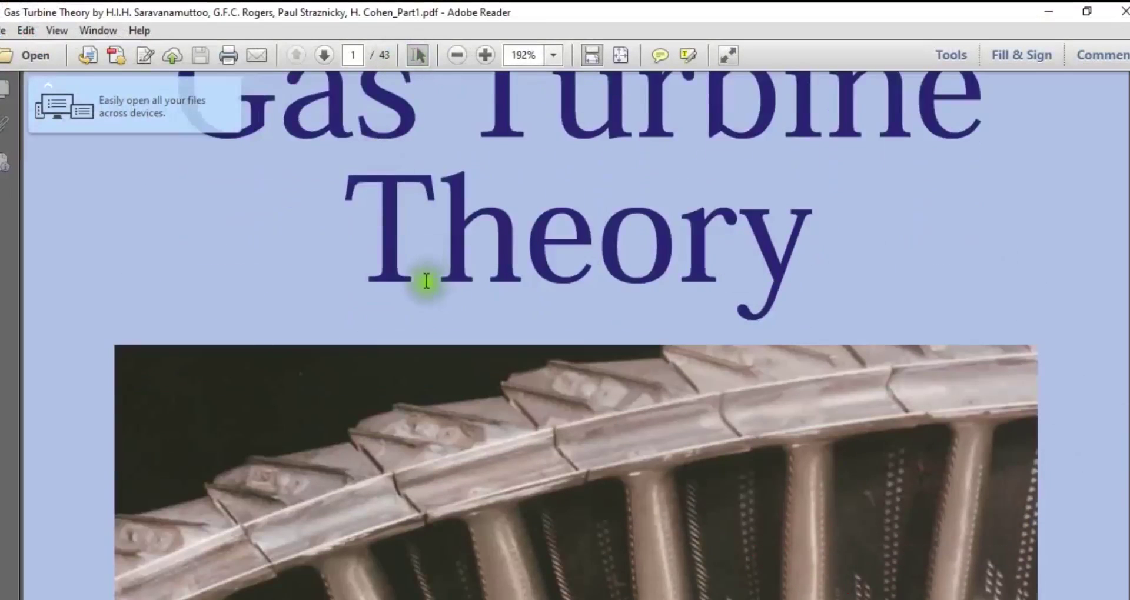
scroll(692, 327, down, 3)
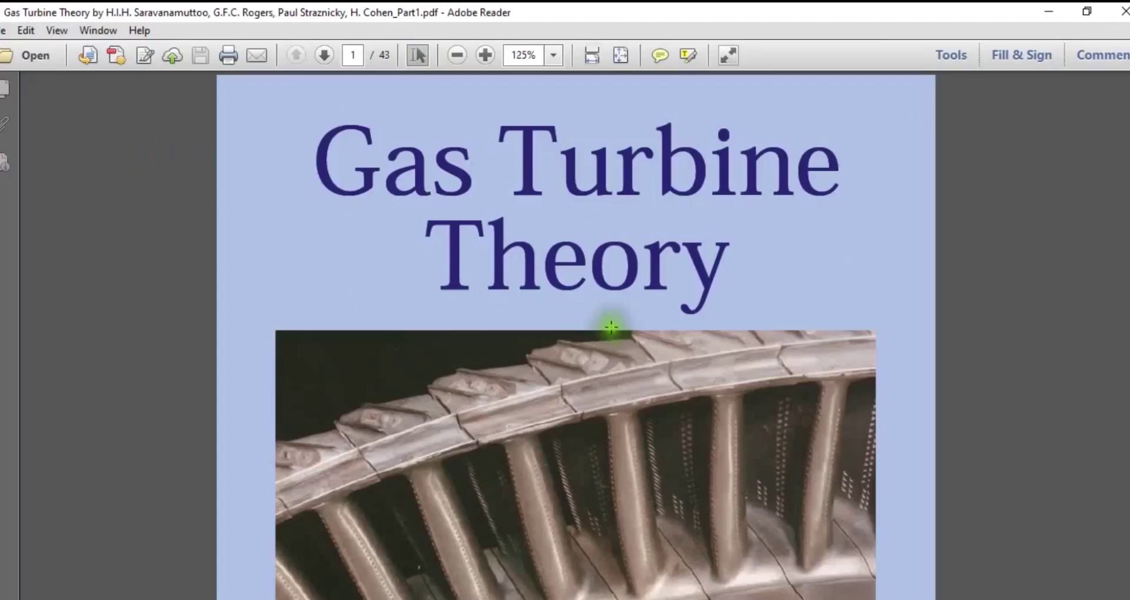
scroll(677, 302, down, 1)
scroll(680, 341, down, 15)
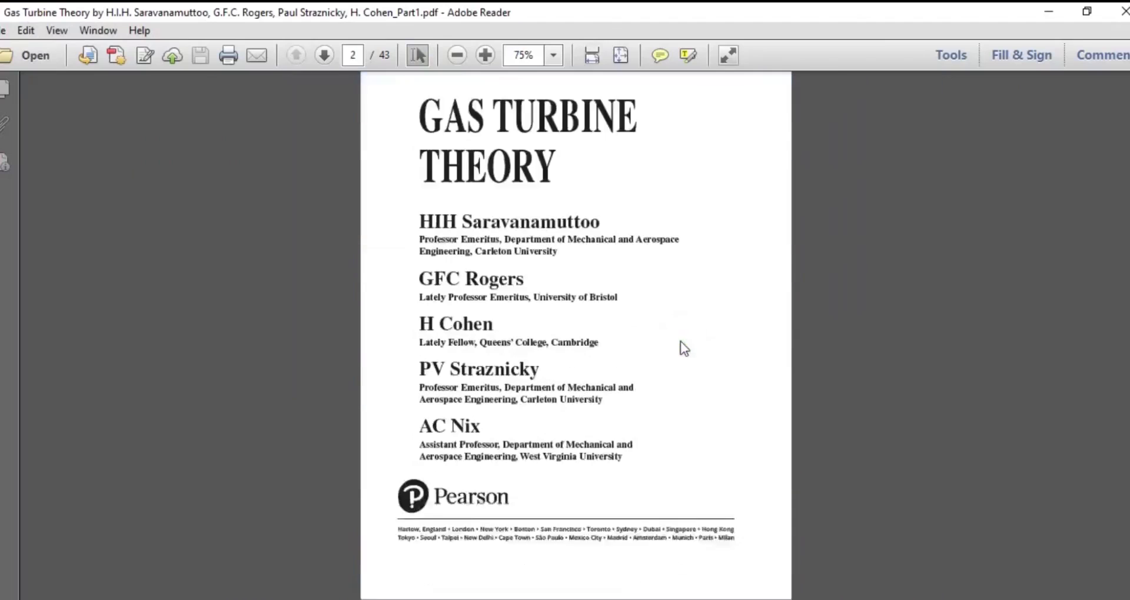
scroll(680, 349, down, 5)
drag(1124, 185, 1115, 598)
scroll(812, 416, up, 10)
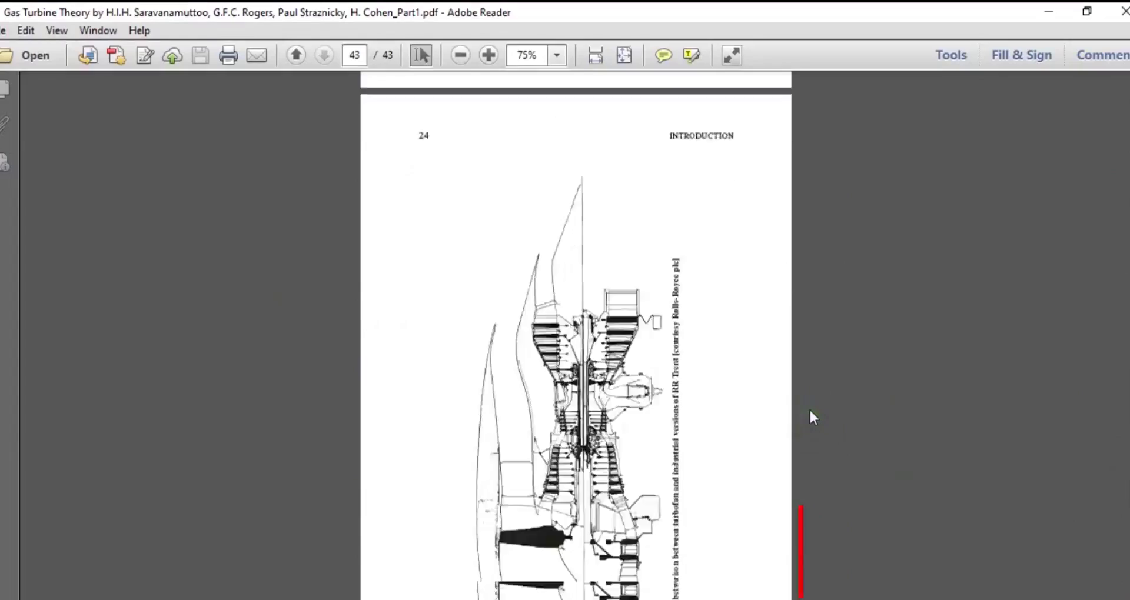
scroll(811, 411, up, 12)
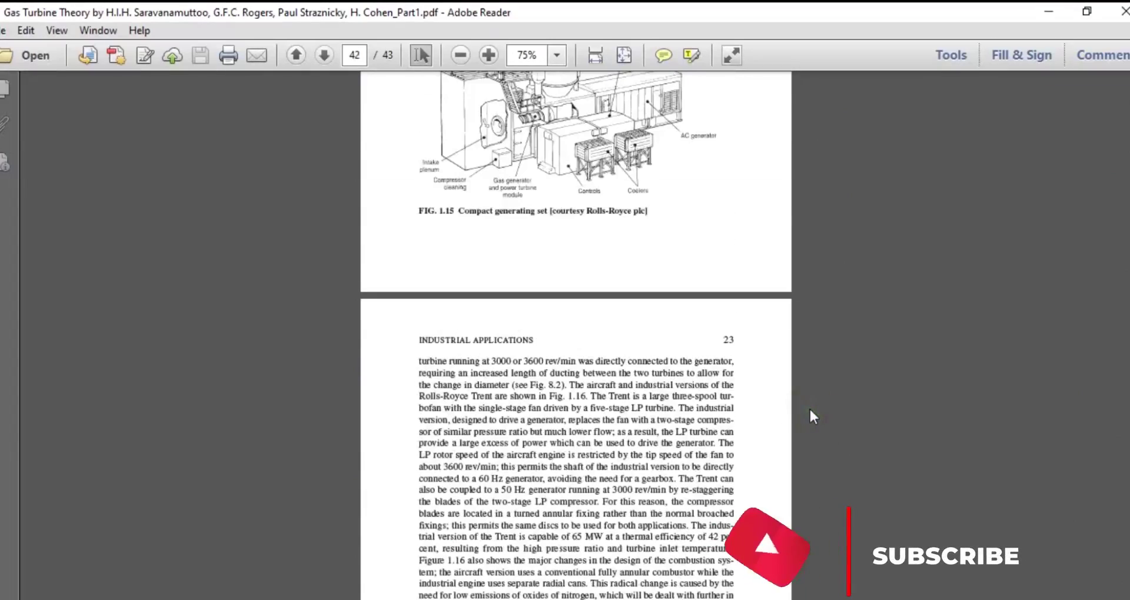
scroll(652, 423, up, 7)
scroll(648, 356, up, 8)
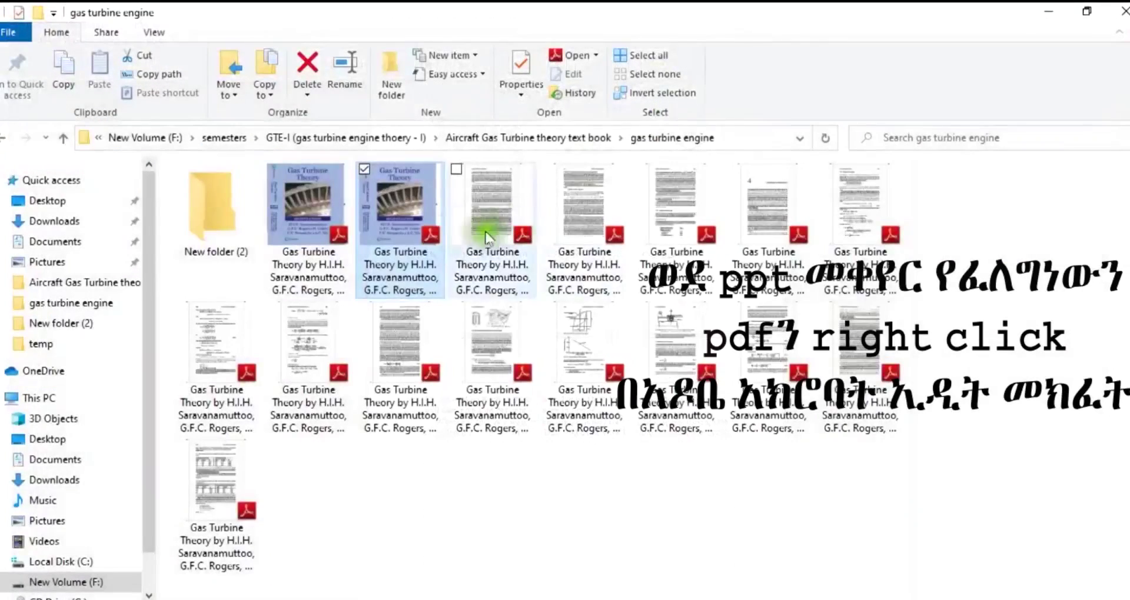
- Try to open the Part1 PDF from the gas turbine engine folder for editing in Adobe Acrobat
right_click(394, 218)
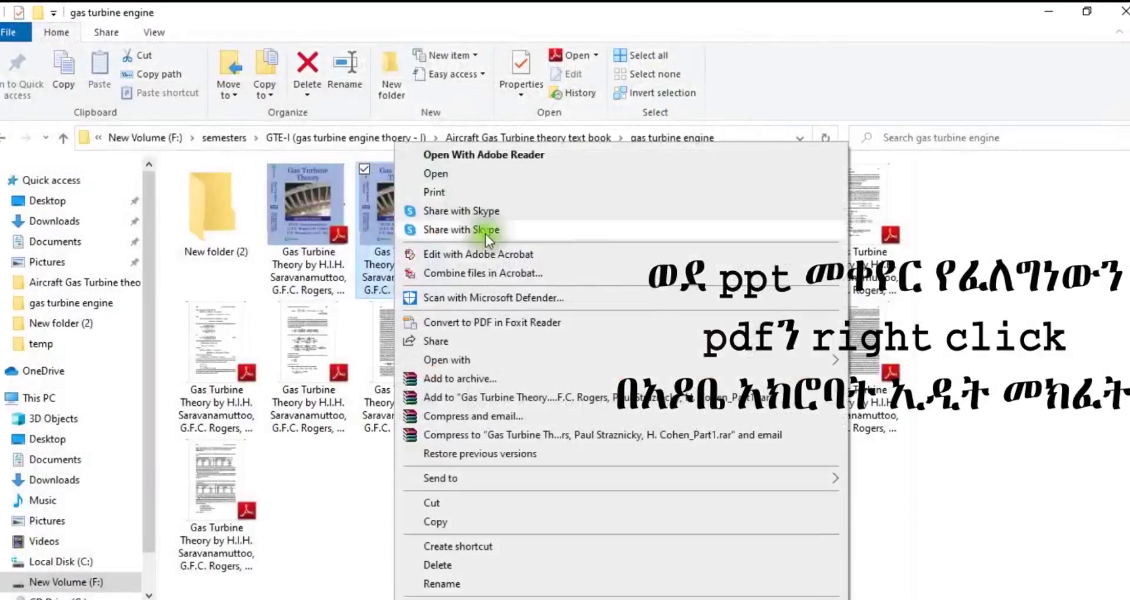
click(490, 252)
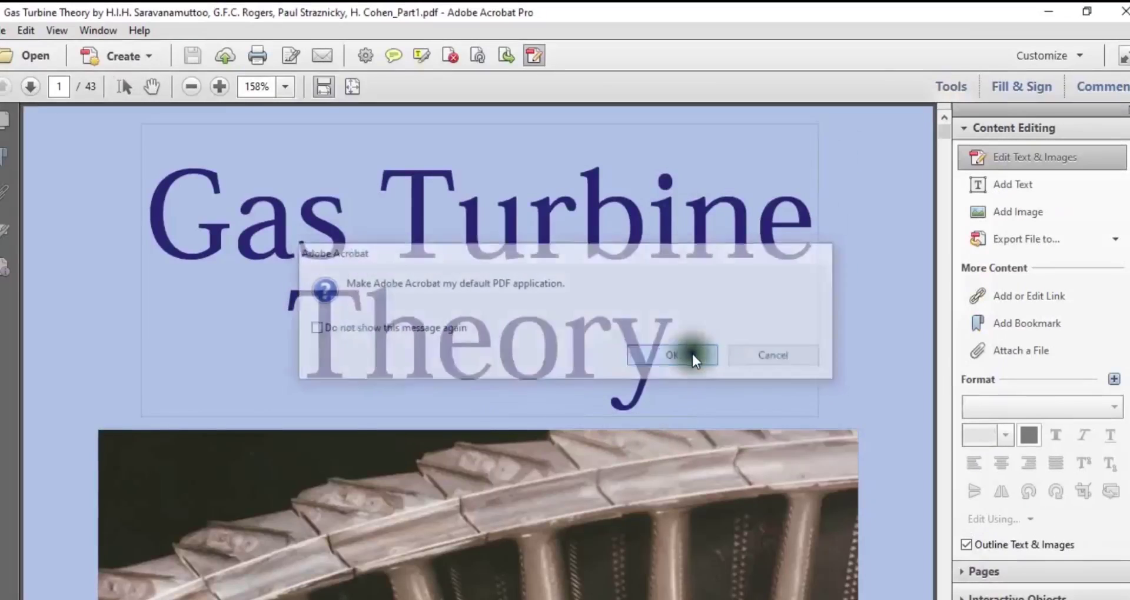
click(691, 356)
click(880, 79)
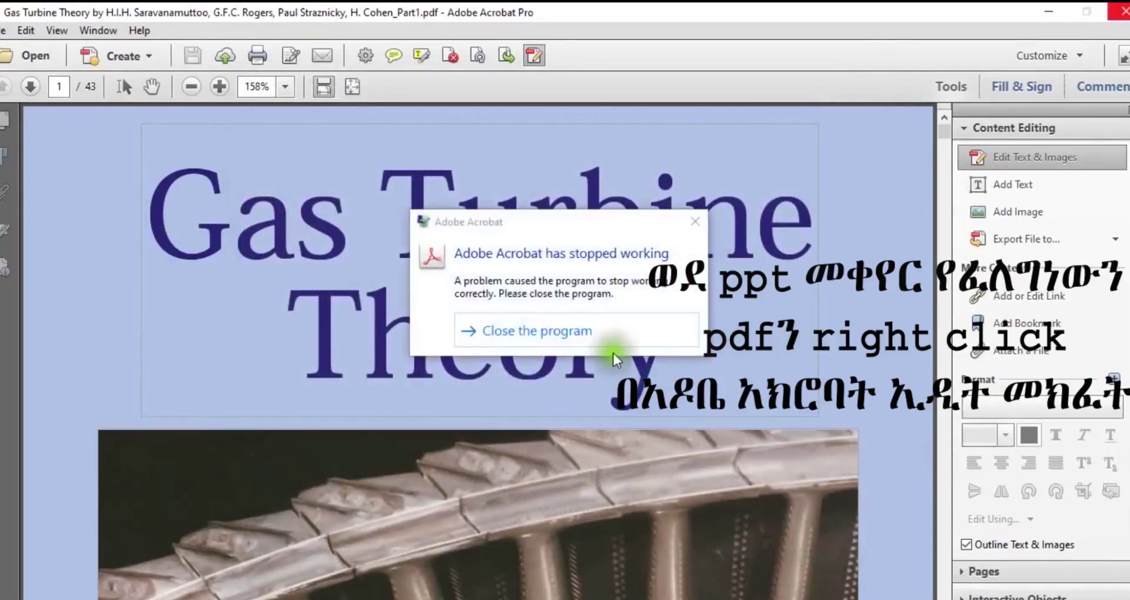
click(556, 330)
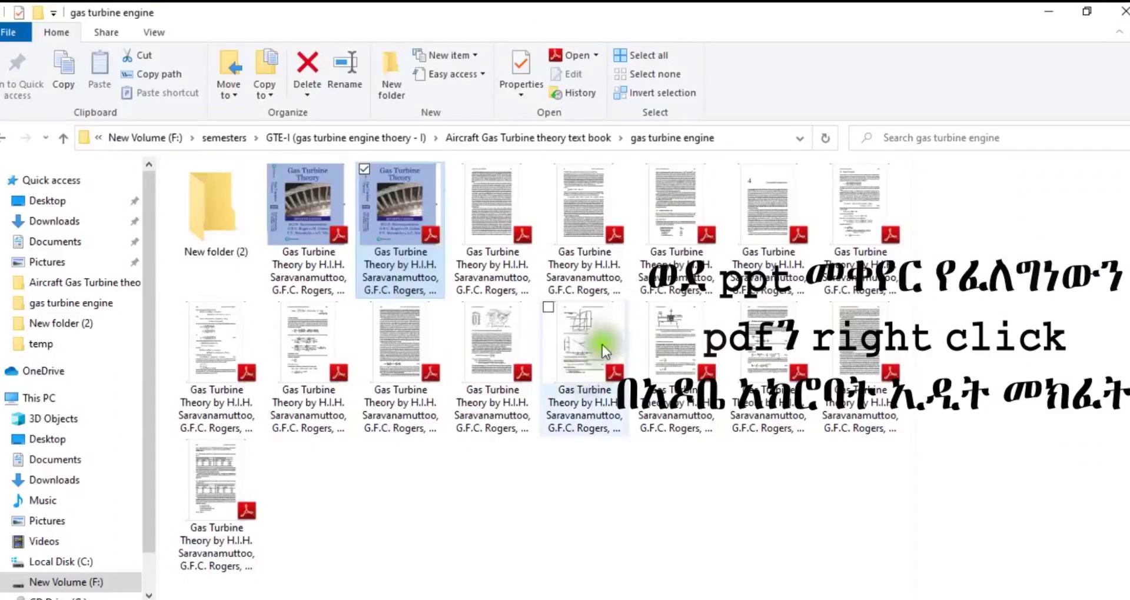
- Reopen the Part1 PDF for editing in Adobe Acrobat
right_click(383, 200)
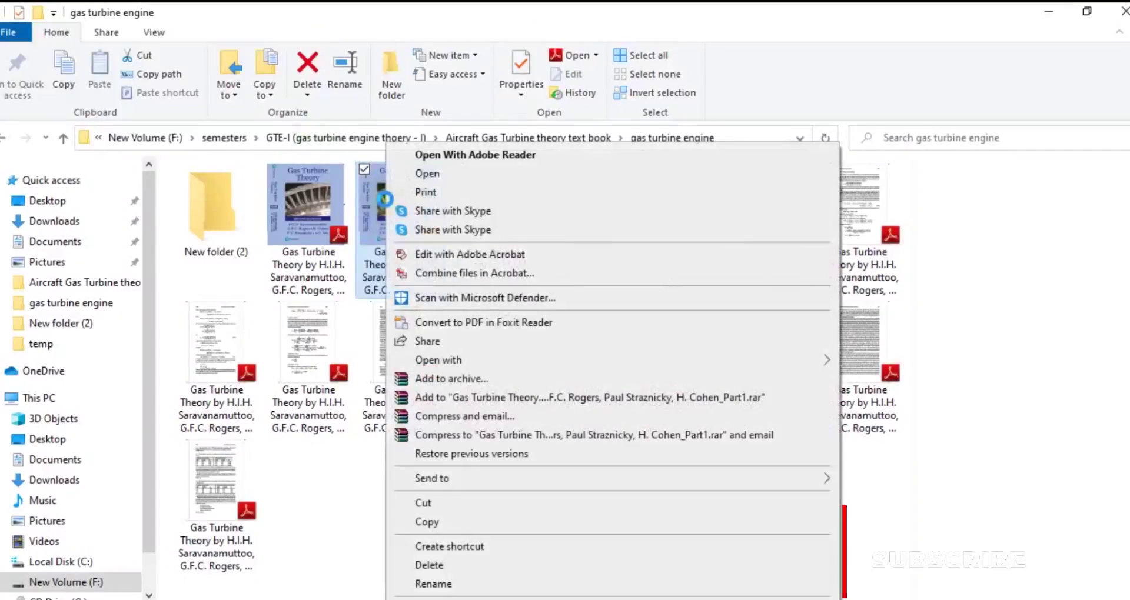
click(538, 254)
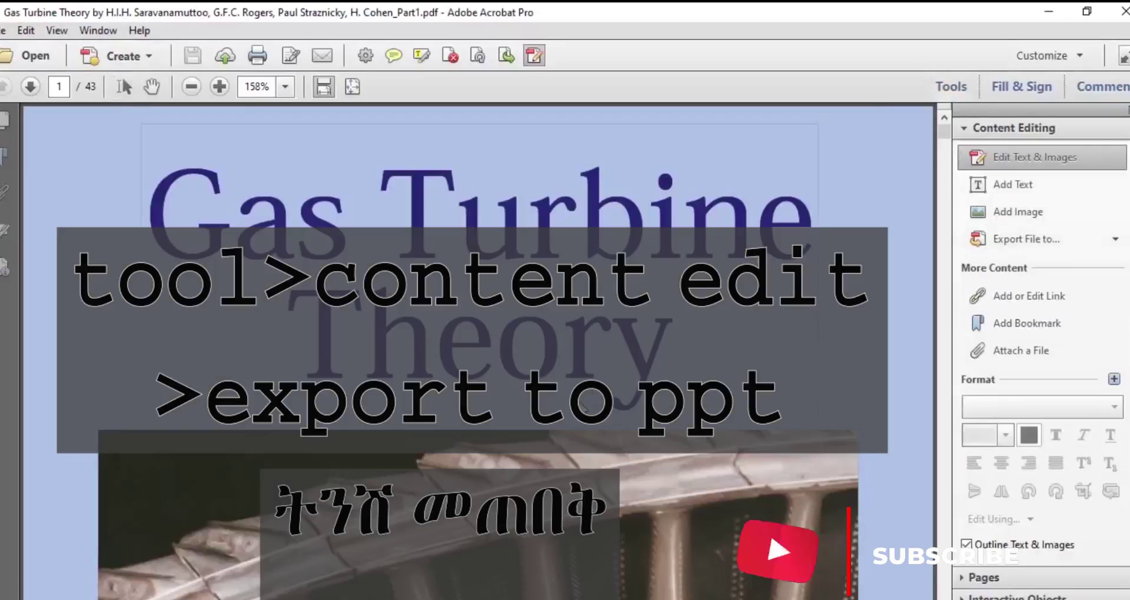
scroll(669, 336, down, 10)
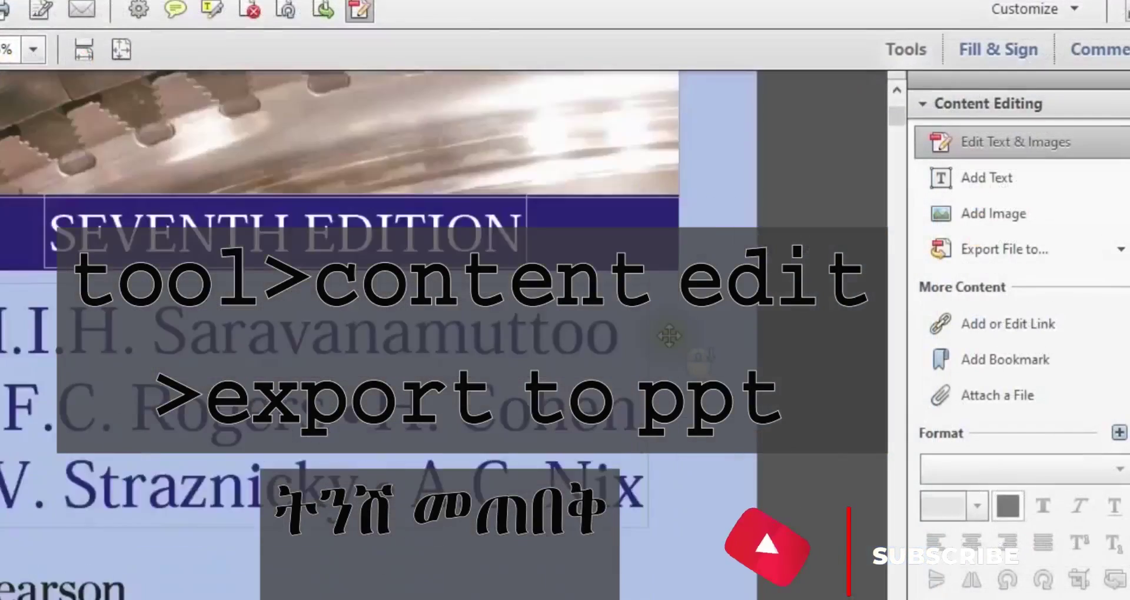
scroll(670, 337, down, 5)
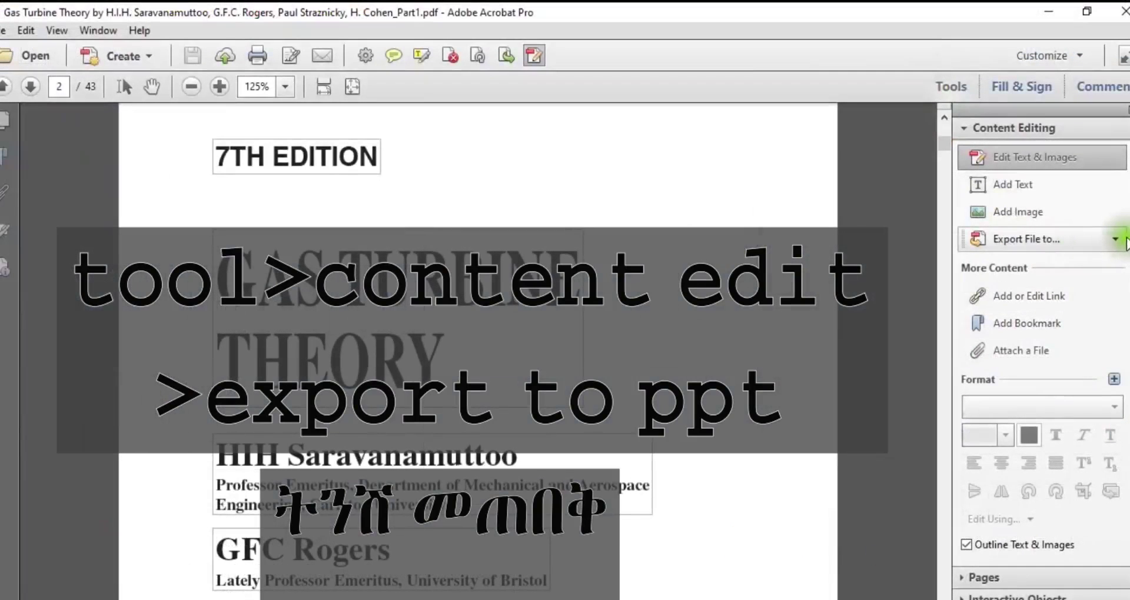
- Export the Part1 PDF as a Microsoft PowerPoint presentation into New folder (2), with OCR run if needed and comments excluded
click(1123, 240)
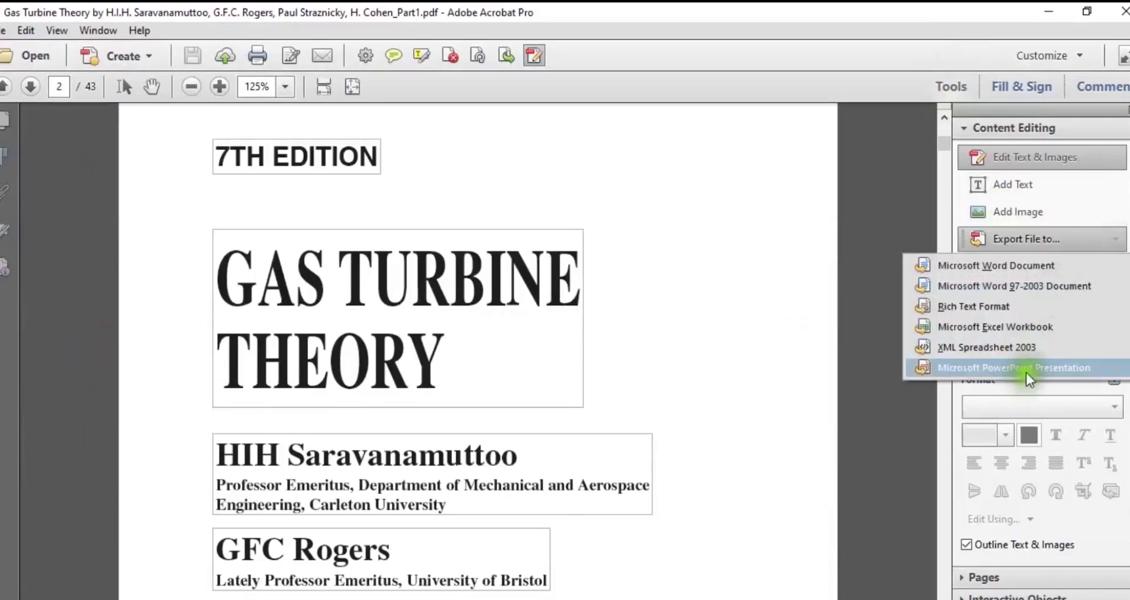
click(1030, 369)
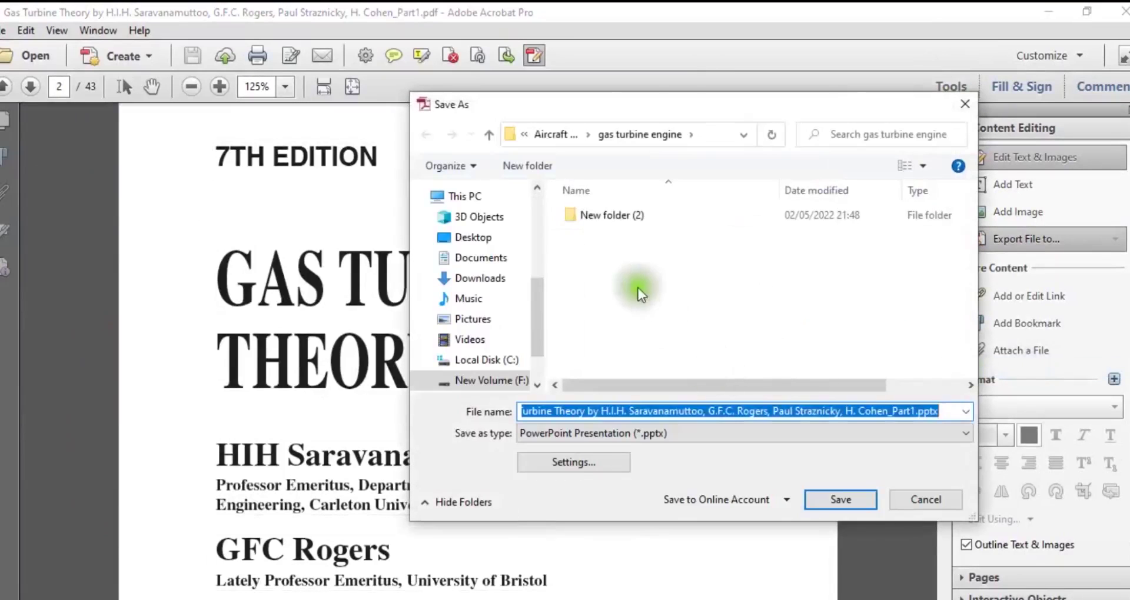
double_click(620, 217)
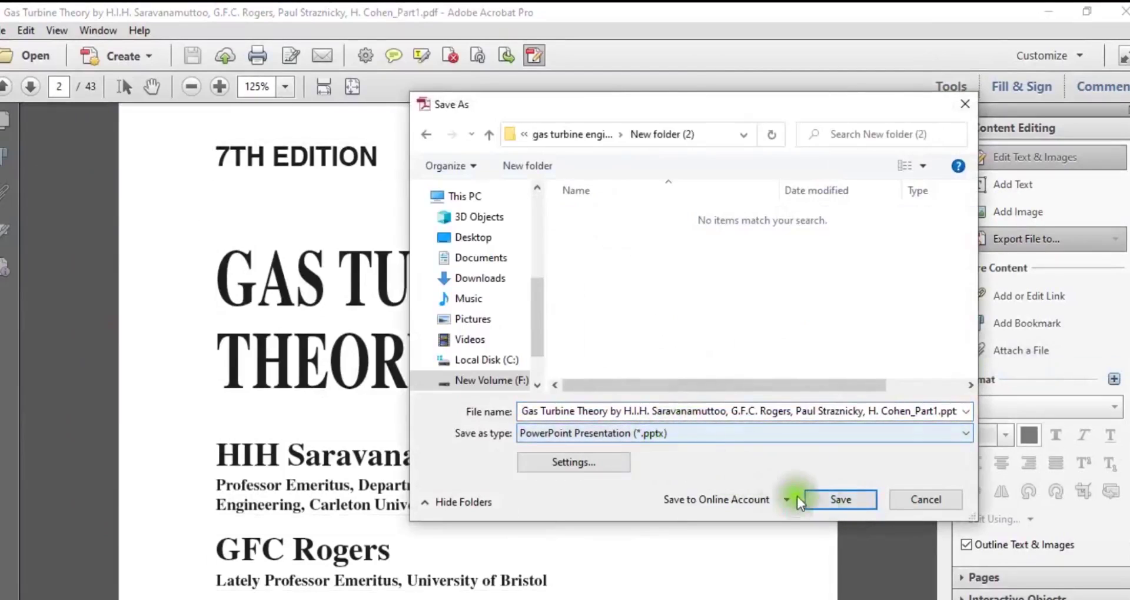
click(584, 460)
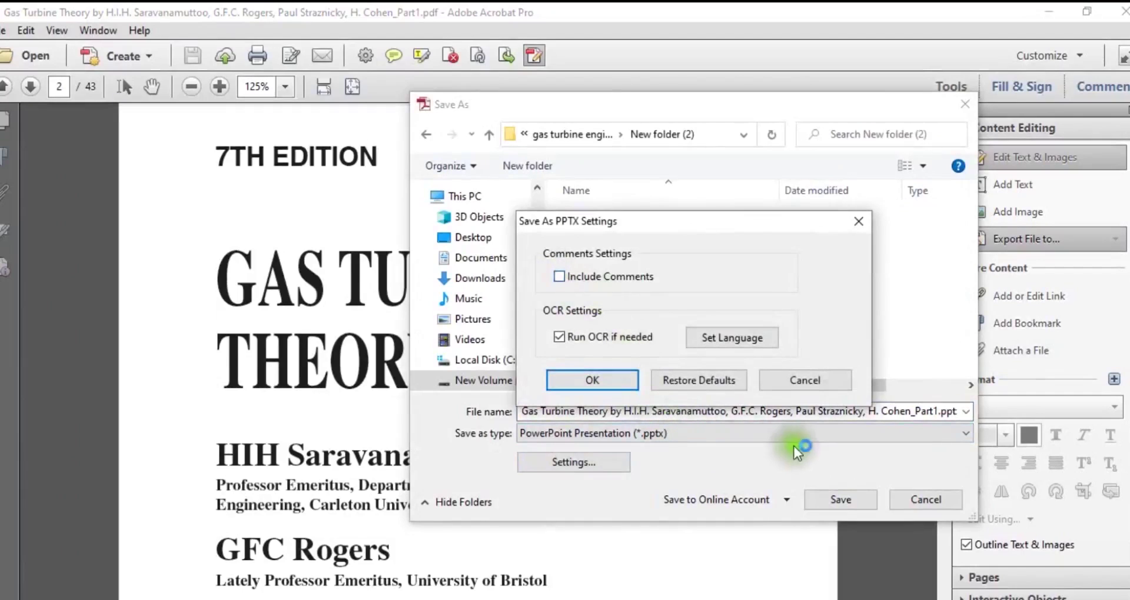
click(592, 380)
click(839, 504)
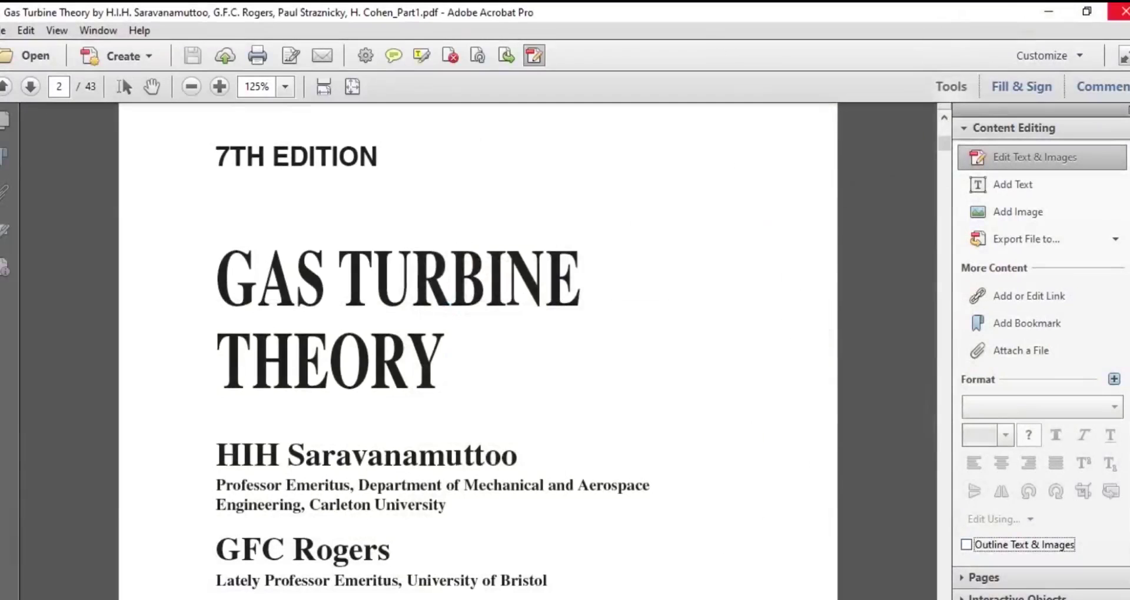
- Close the PDF and open the exported Part1 presentation from New folder (2) in PowerPoint
click(1118, 11)
double_click(229, 232)
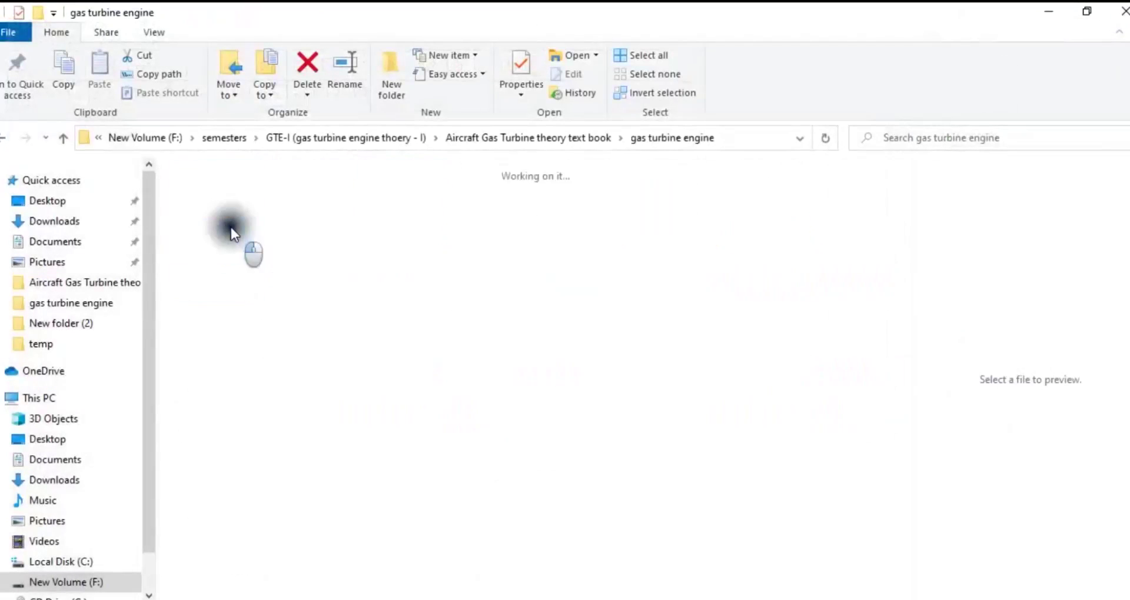
click(234, 214)
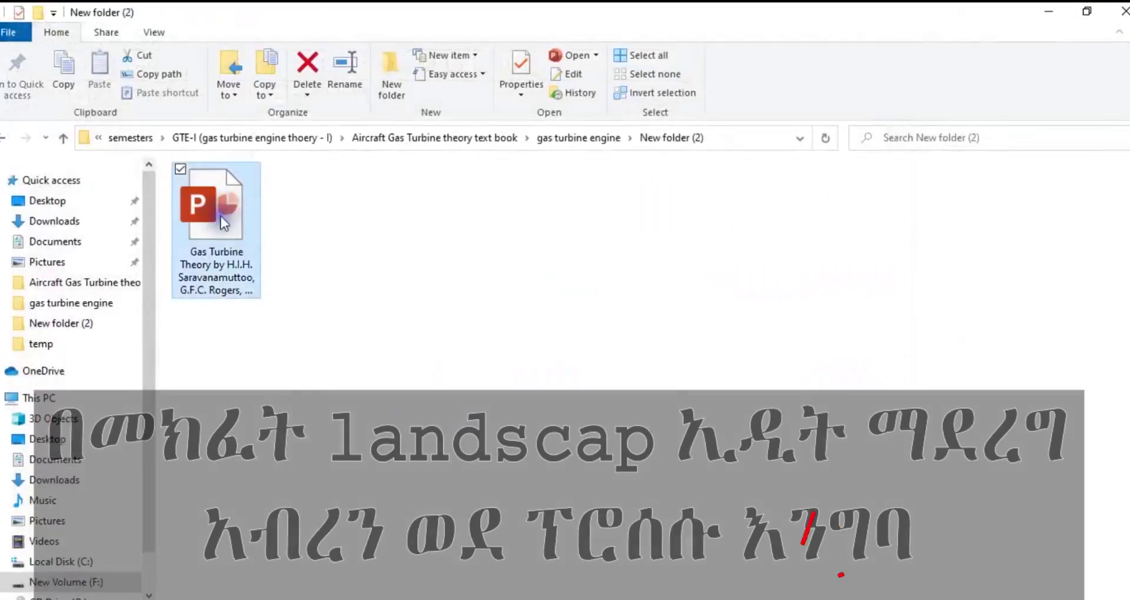
right_click(220, 215)
click(277, 121)
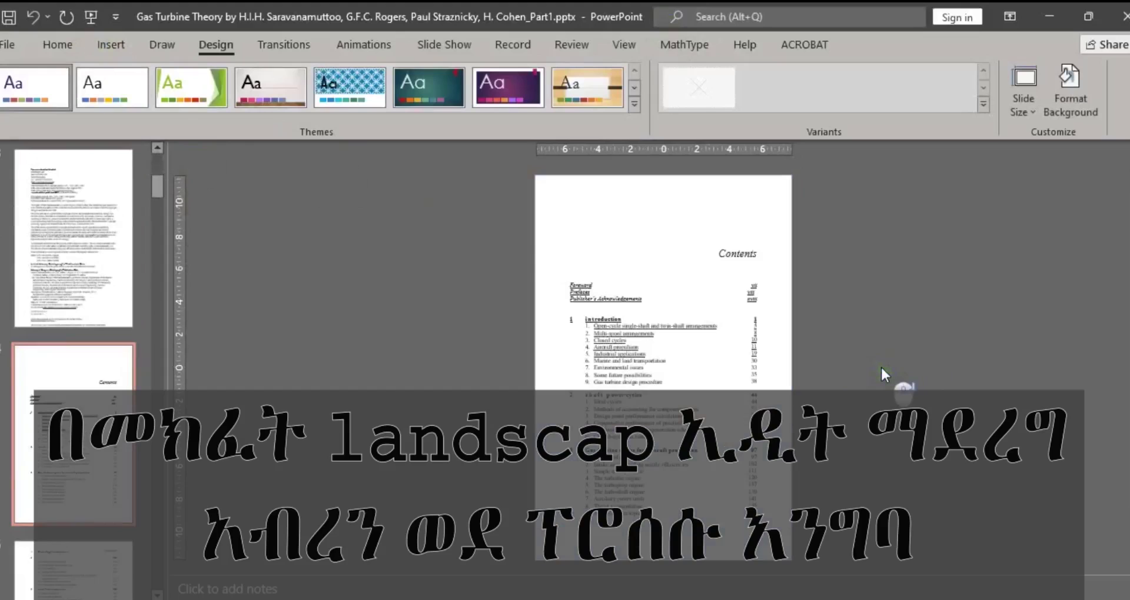
scroll(882, 369, down, 1)
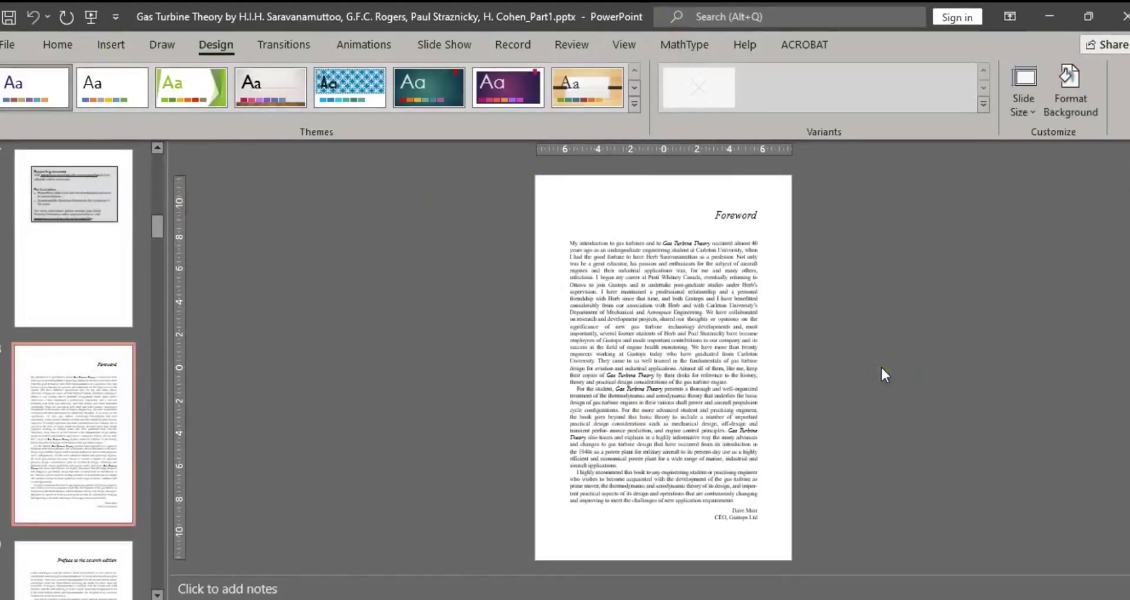
scroll(882, 369, down, 1)
scroll(857, 351, up, 1)
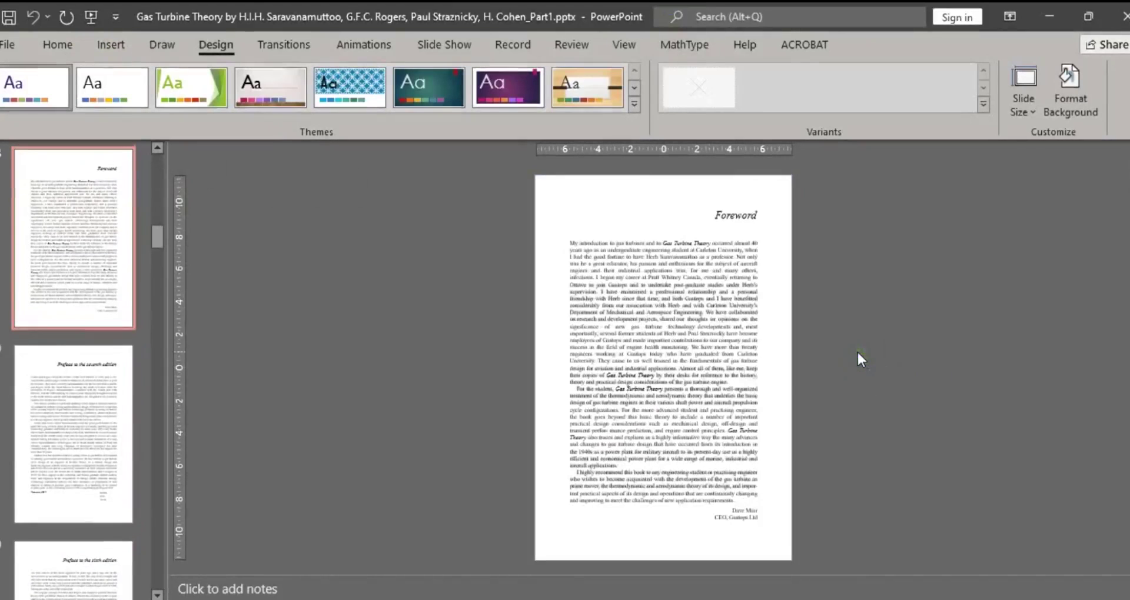
click(62, 47)
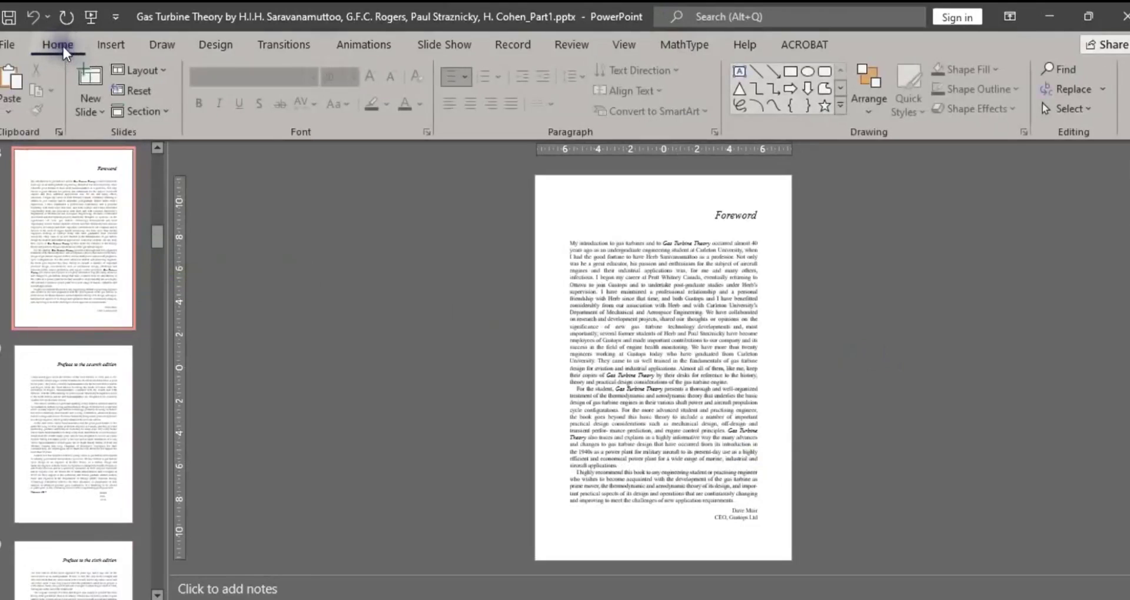
click(112, 46)
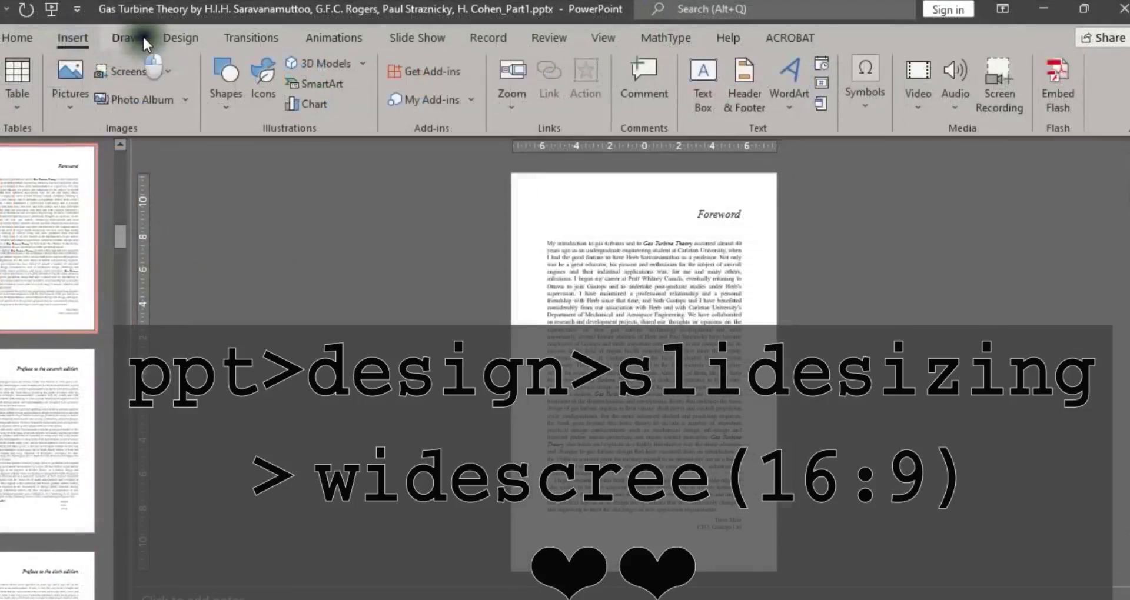
click(134, 38)
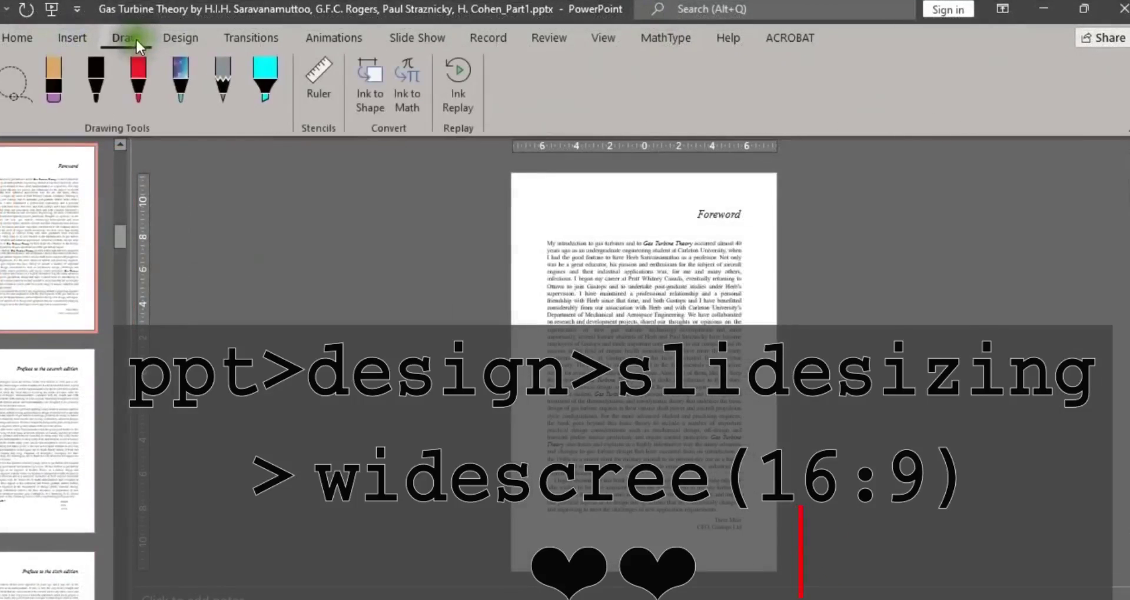
- Change the slide size to Standard (4:3), scaling the content with Ensure Fit
click(180, 38)
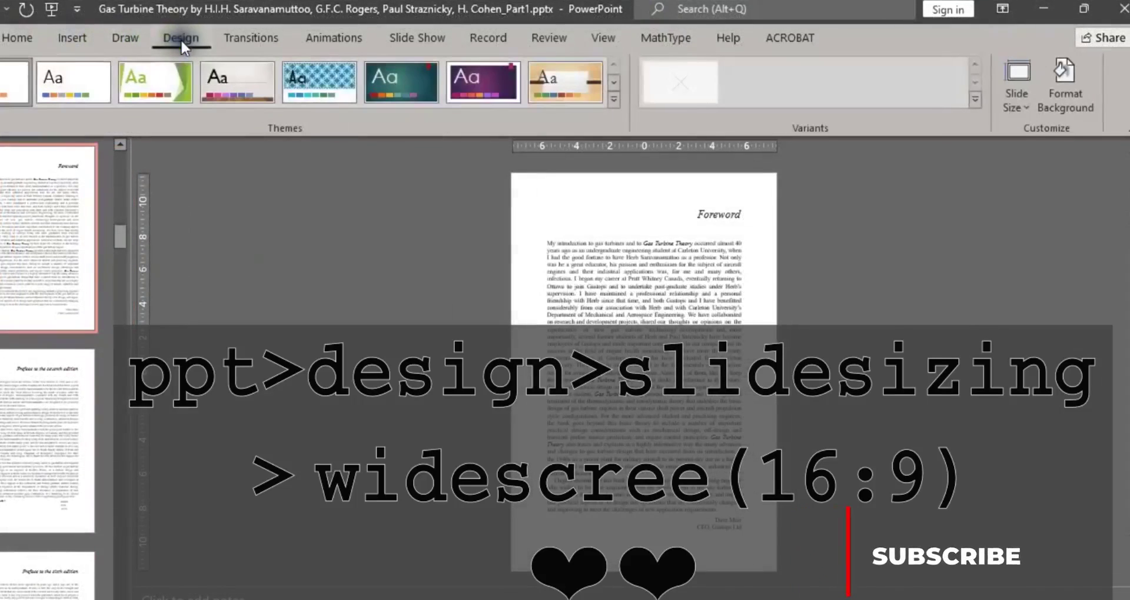
click(1030, 108)
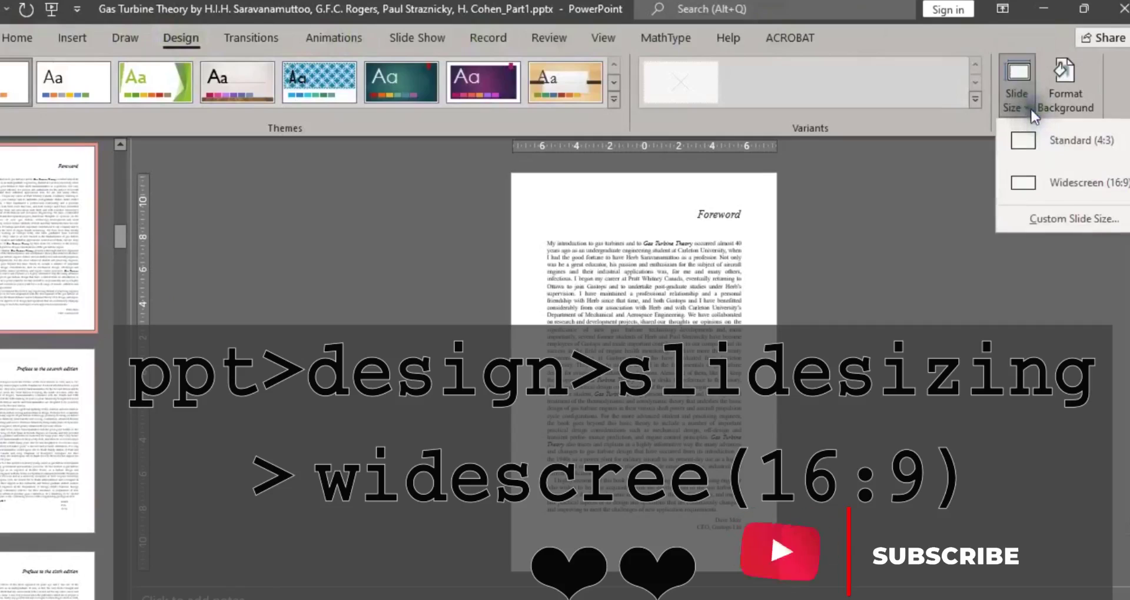
click(1079, 139)
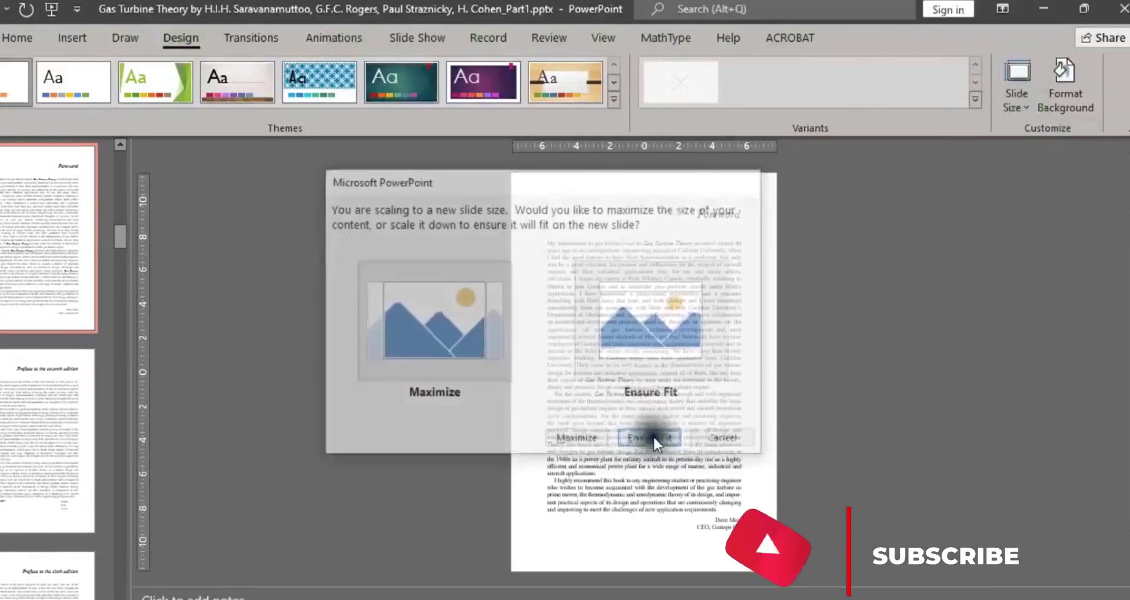
click(652, 439)
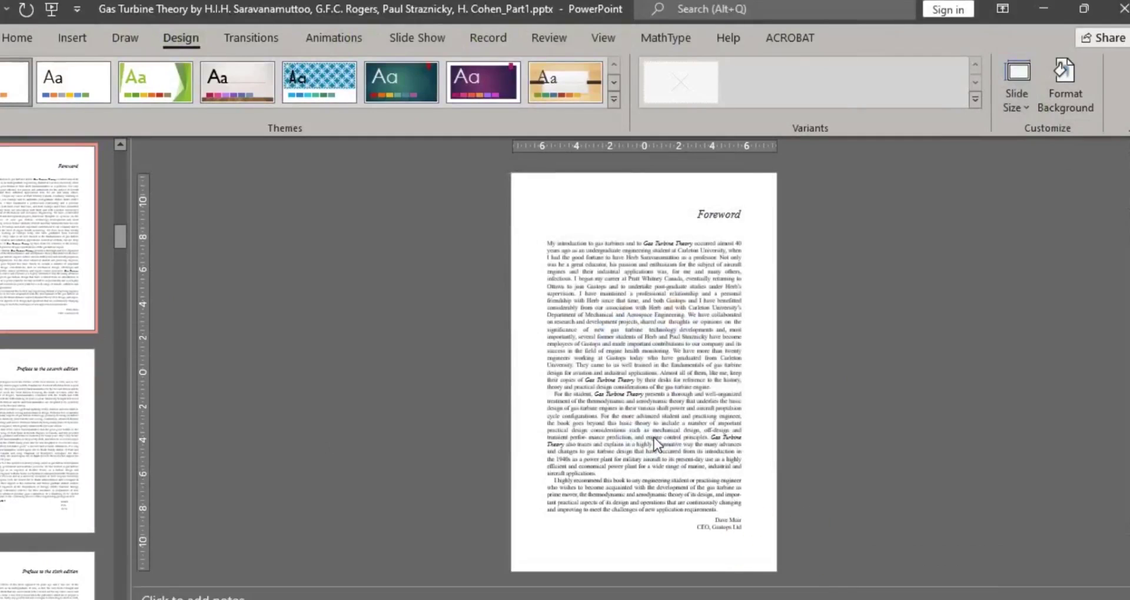
click(661, 449)
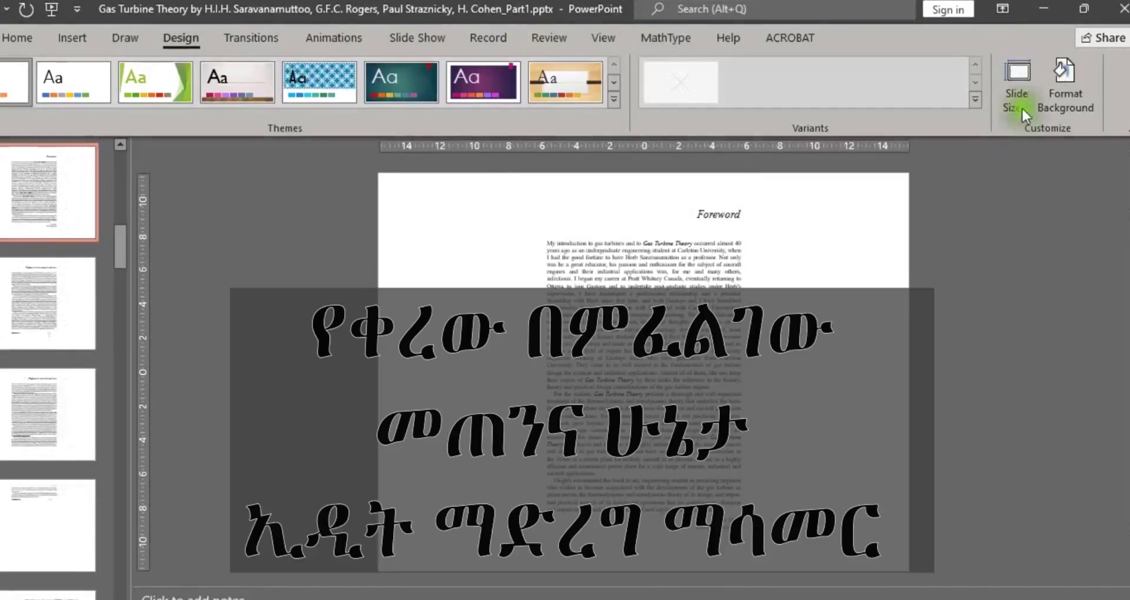
- Change the slide size to Widescreen (16:9), scaling the content with Ensure Fit
click(1035, 115)
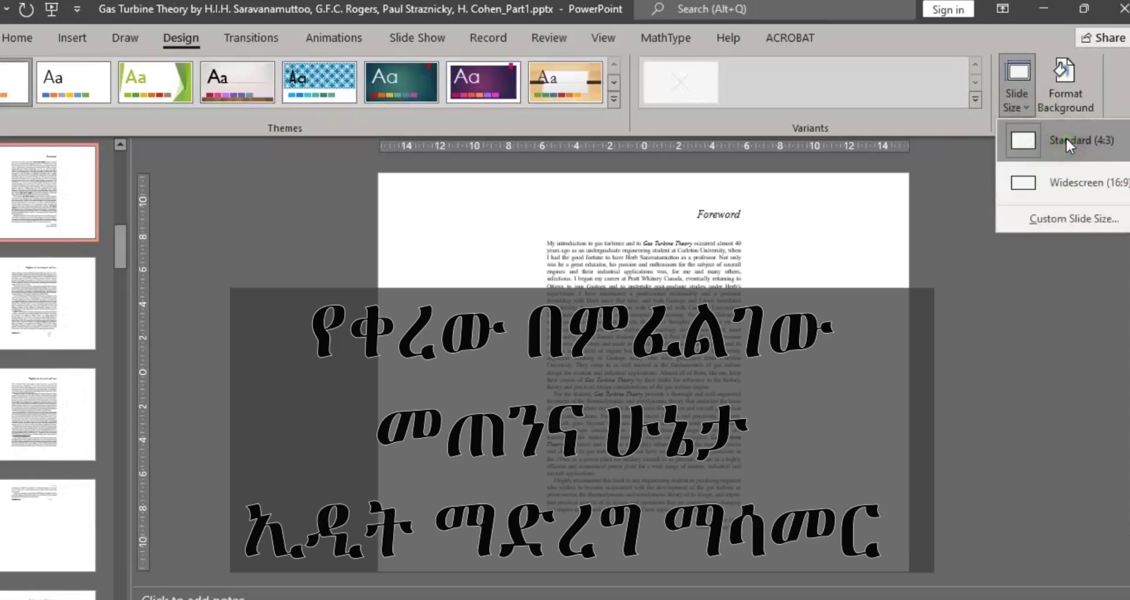
click(1059, 171)
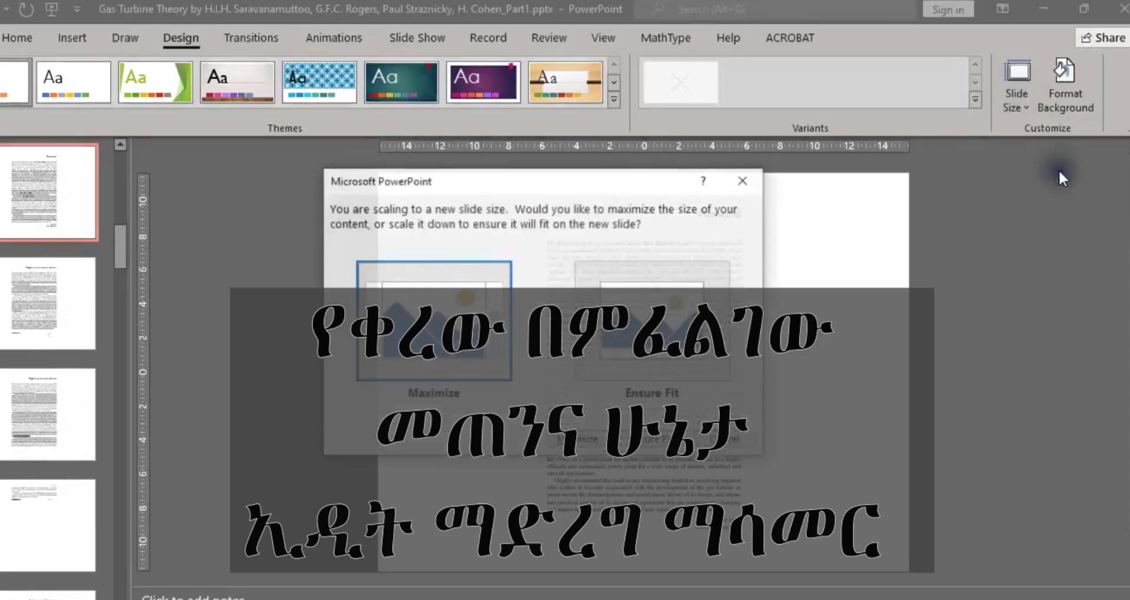
click(651, 441)
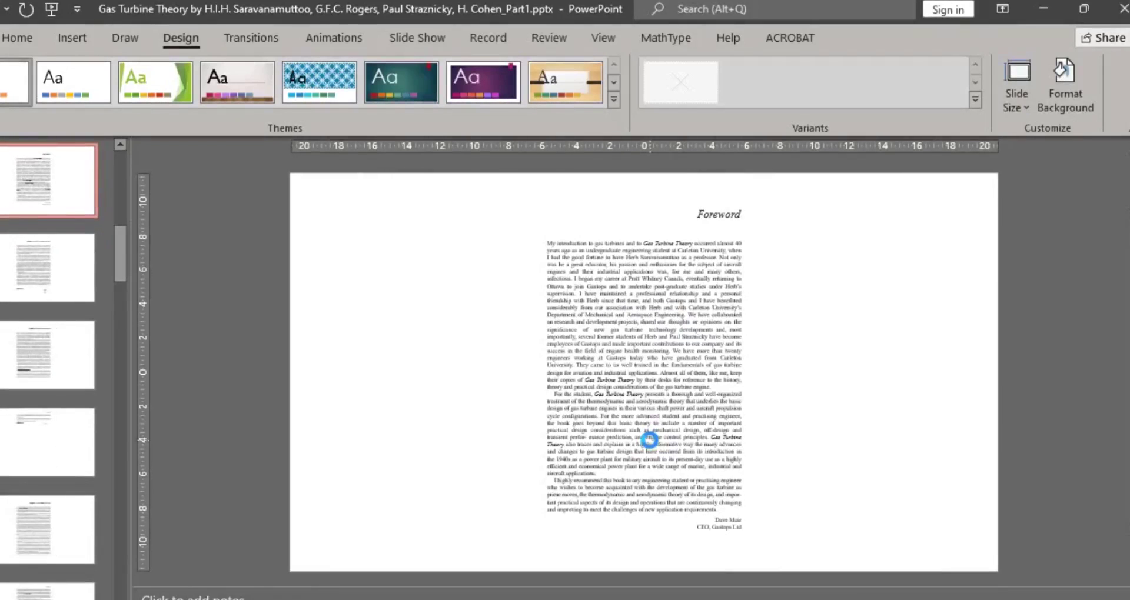
- Widen the body text box on the Foreword slide in both directions to nearly the full slide width
click(594, 259)
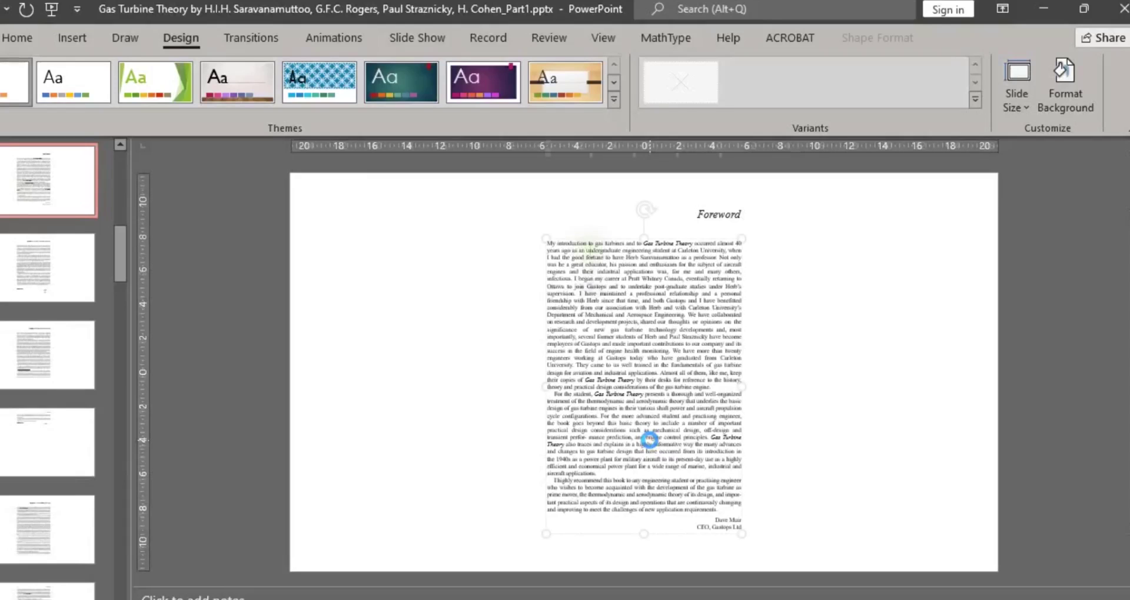
drag(545, 387, 360, 387)
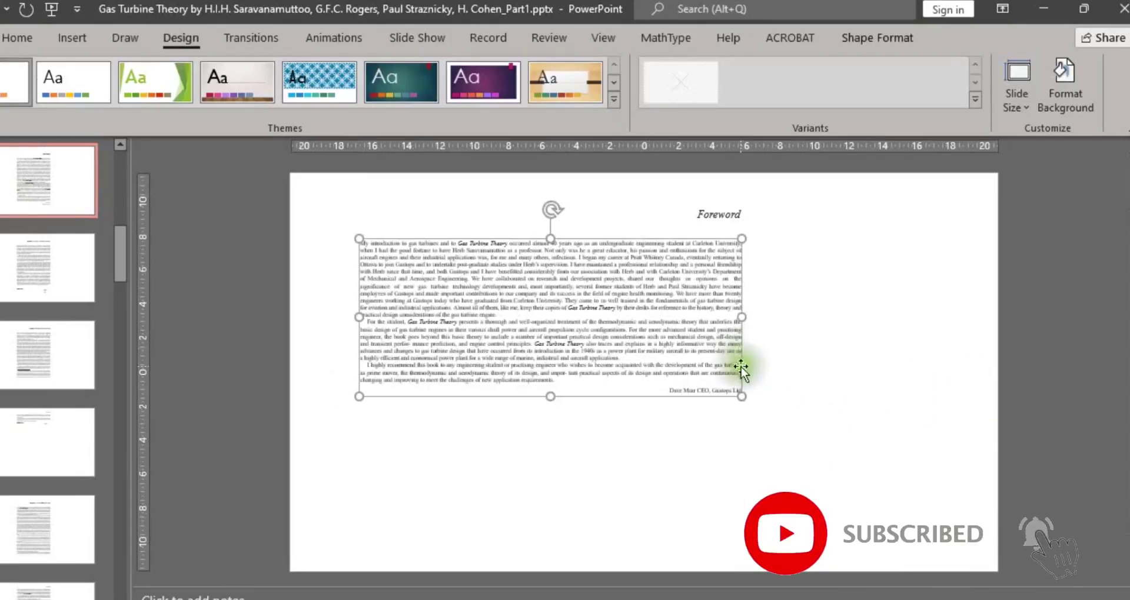
drag(743, 317, 969, 318)
drag(358, 289, 309, 289)
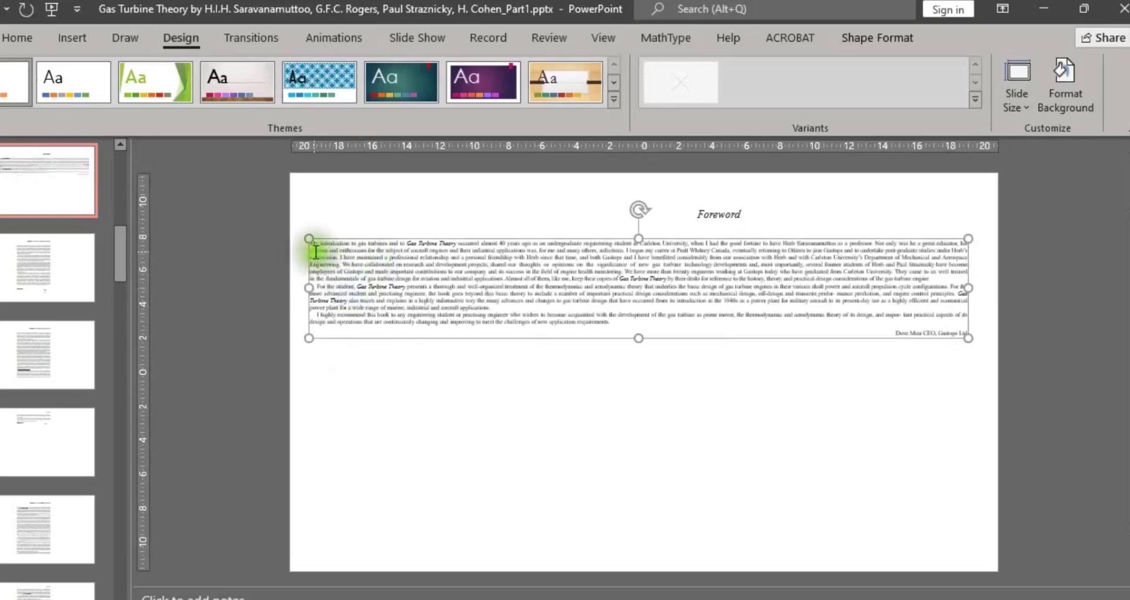
- Justify all the text in the Foreword slide's body text box
drag(318, 247, 617, 339)
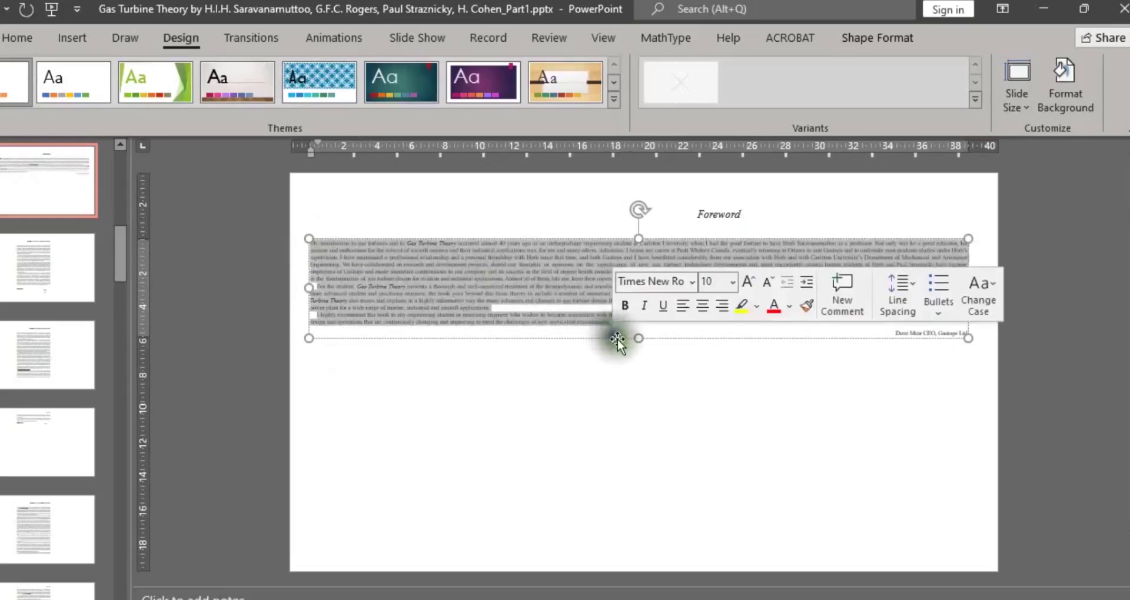
key(ctrl+a)
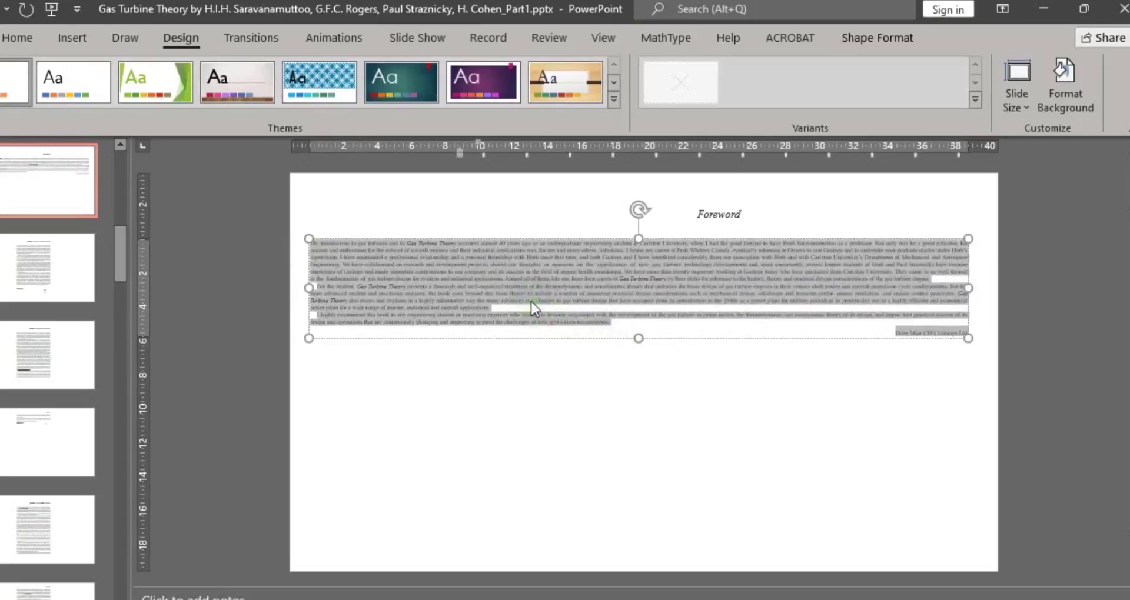
click(12, 36)
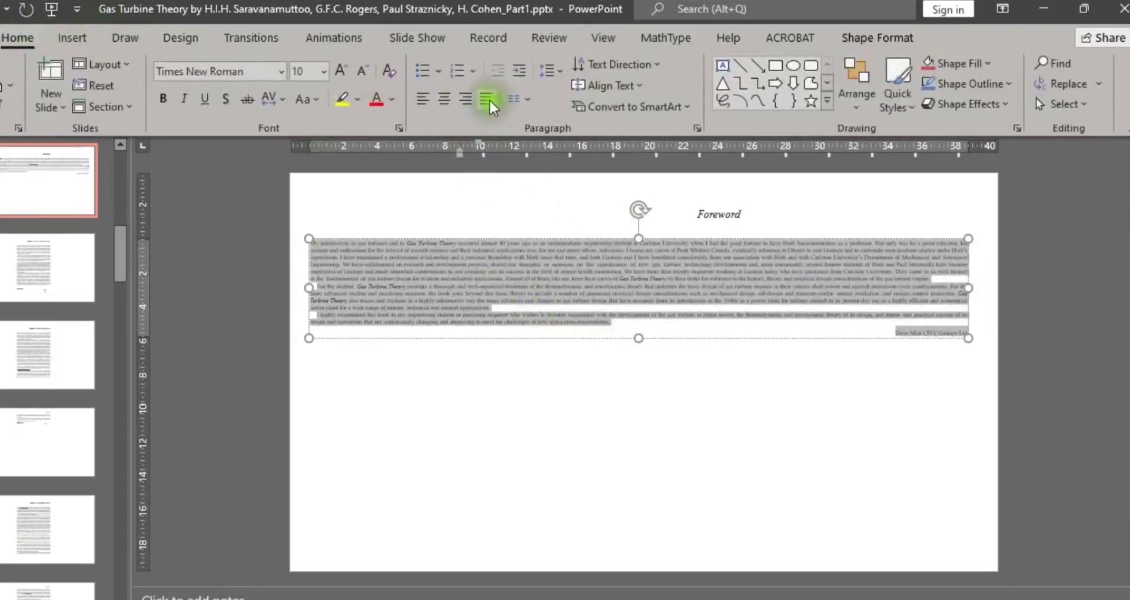
click(488, 100)
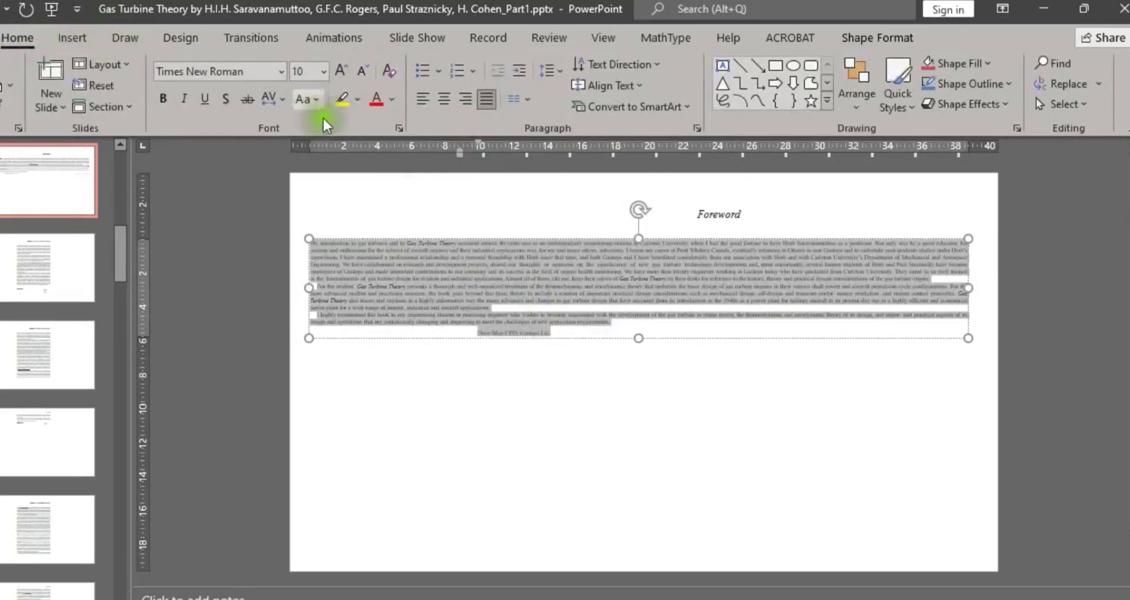
- Increase the font size of the Foreword body text to 20
click(342, 72)
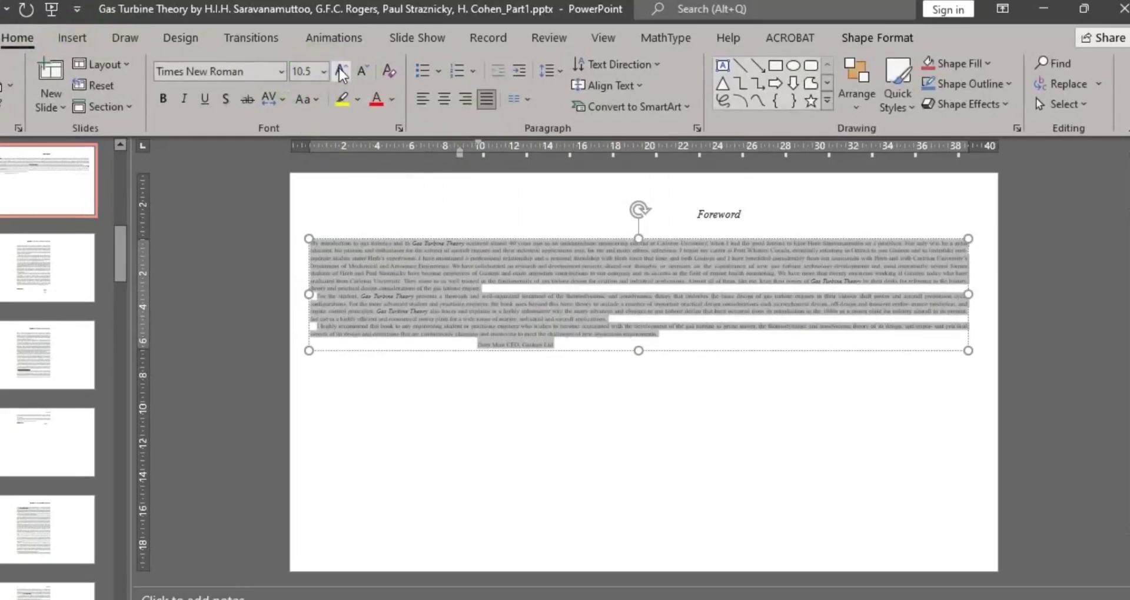
click(341, 72)
click(342, 72)
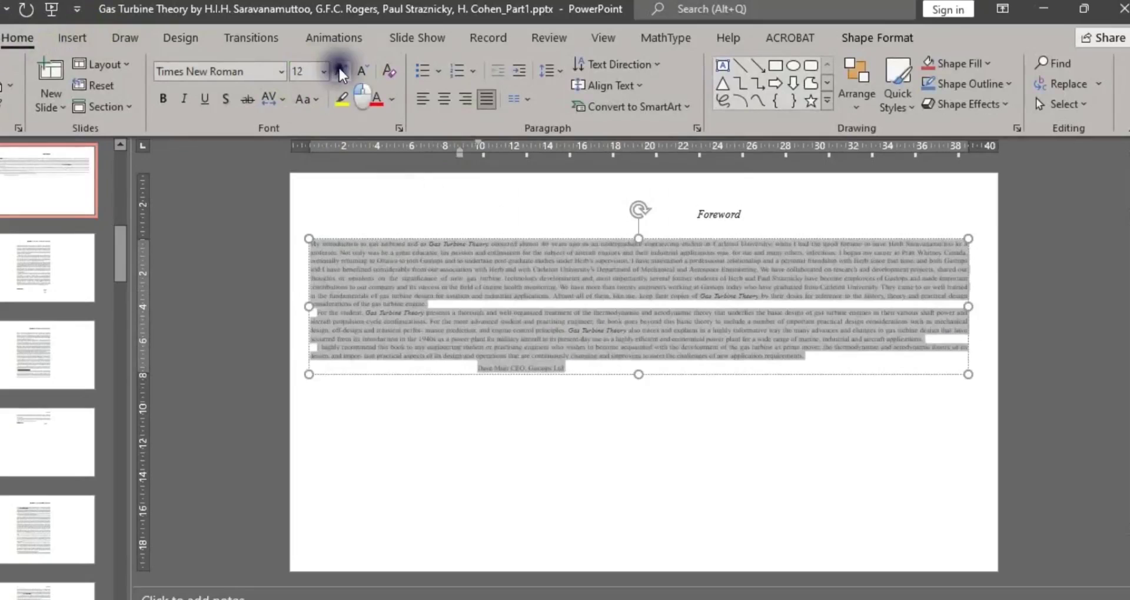
click(342, 72)
click(342, 71)
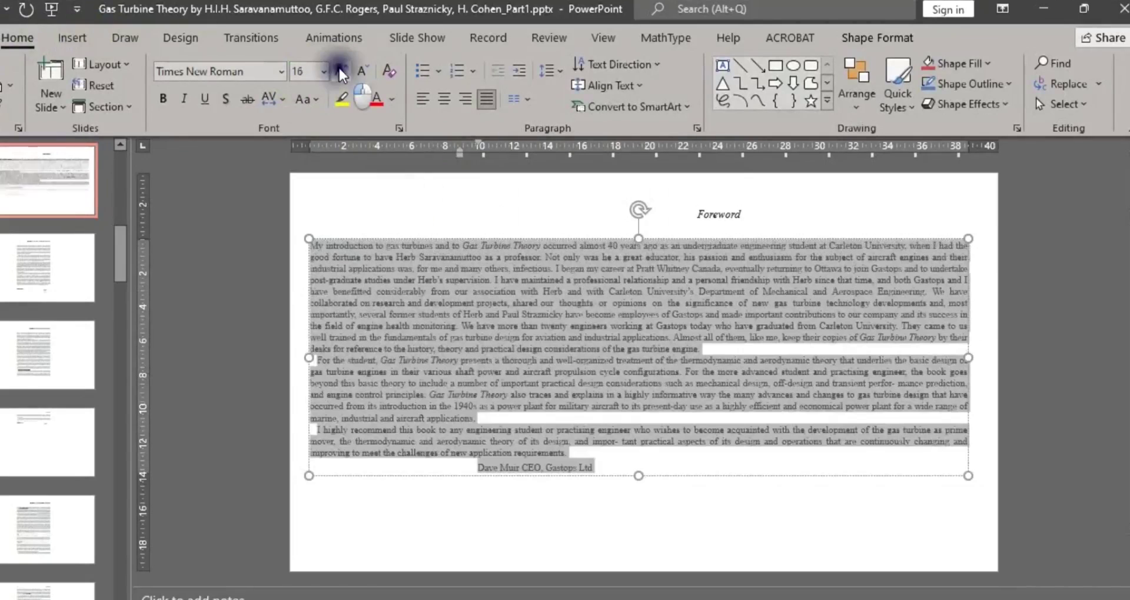
click(342, 72)
click(341, 72)
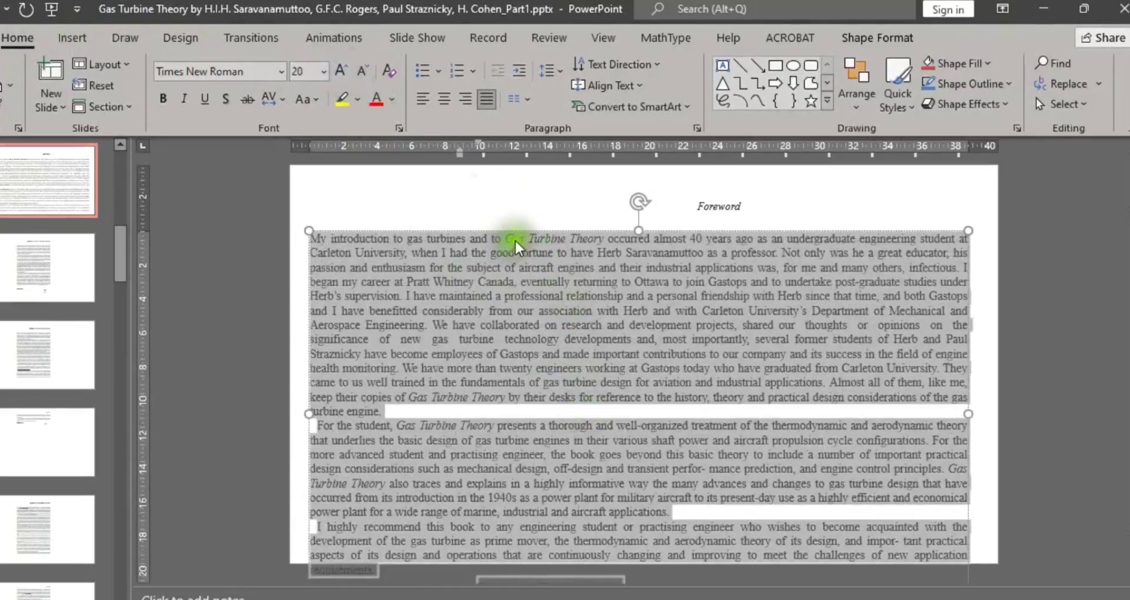
- Delete the "Foreword" heading and move the body text box up so all its text fits on the slide
drag(518, 232, 520, 219)
click(715, 208)
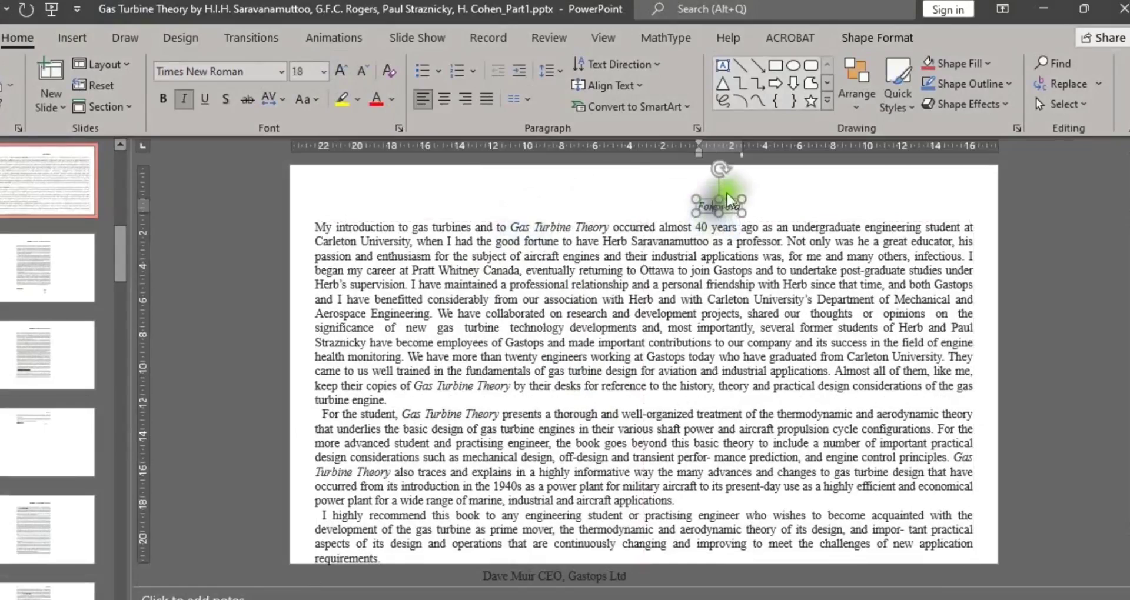
click(730, 200)
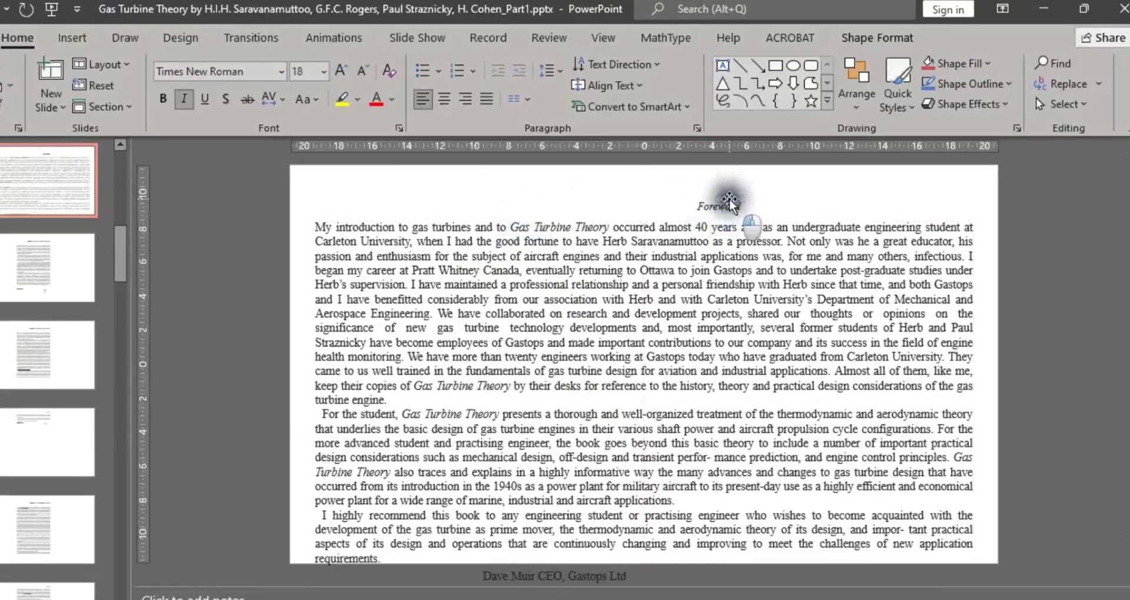
click(730, 200)
click(659, 256)
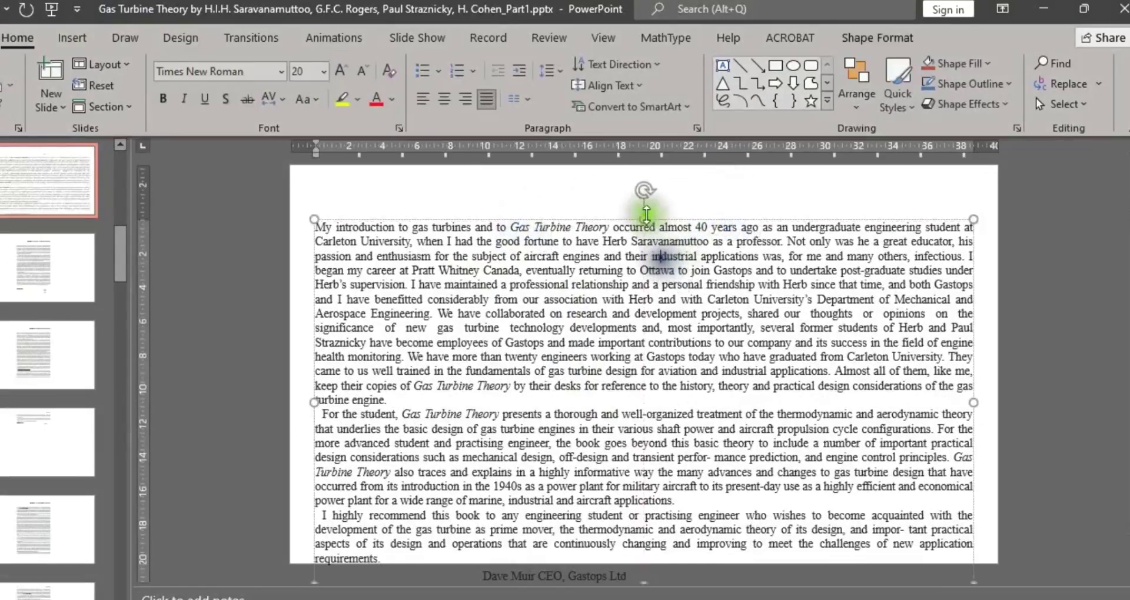
drag(646, 219, 644, 182)
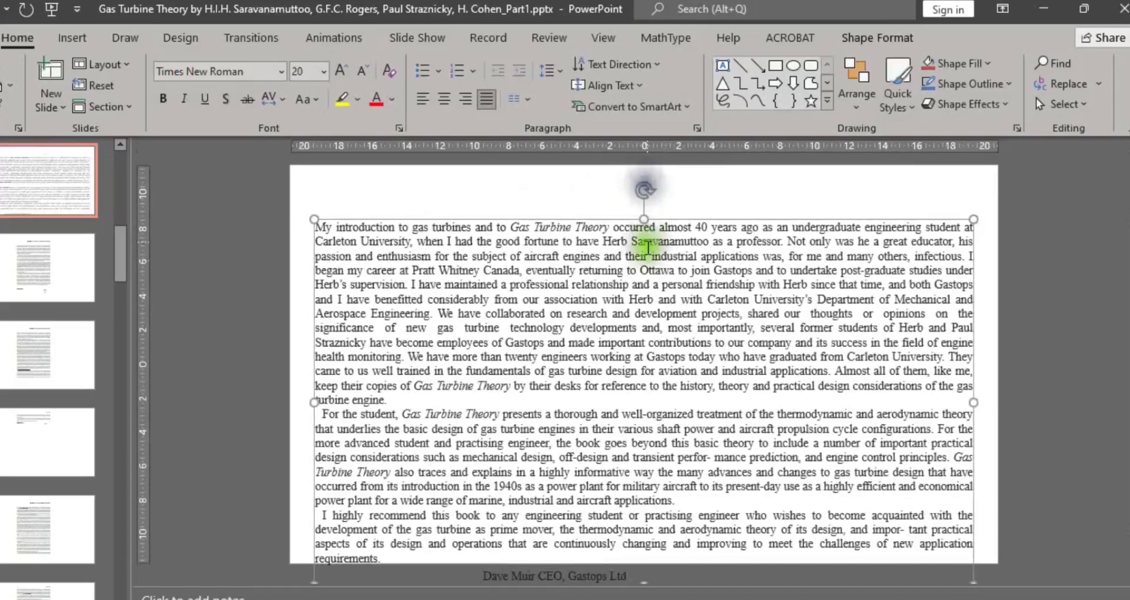
drag(562, 217, 563, 178)
- Add bullets to the first and second paragraphs of the Foreword body text
click(321, 198)
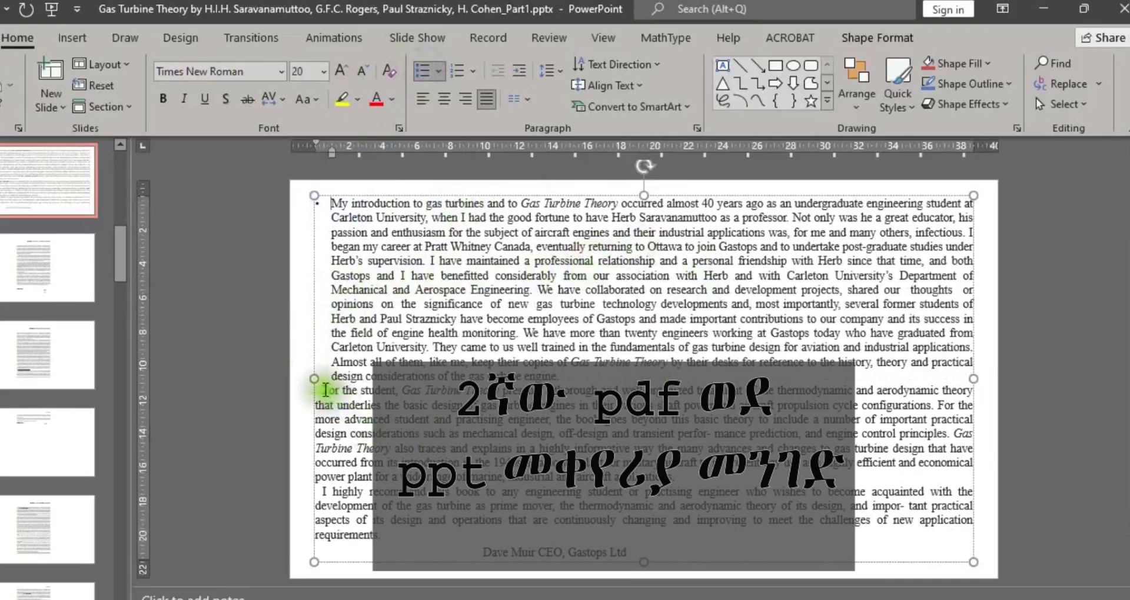
click(326, 390)
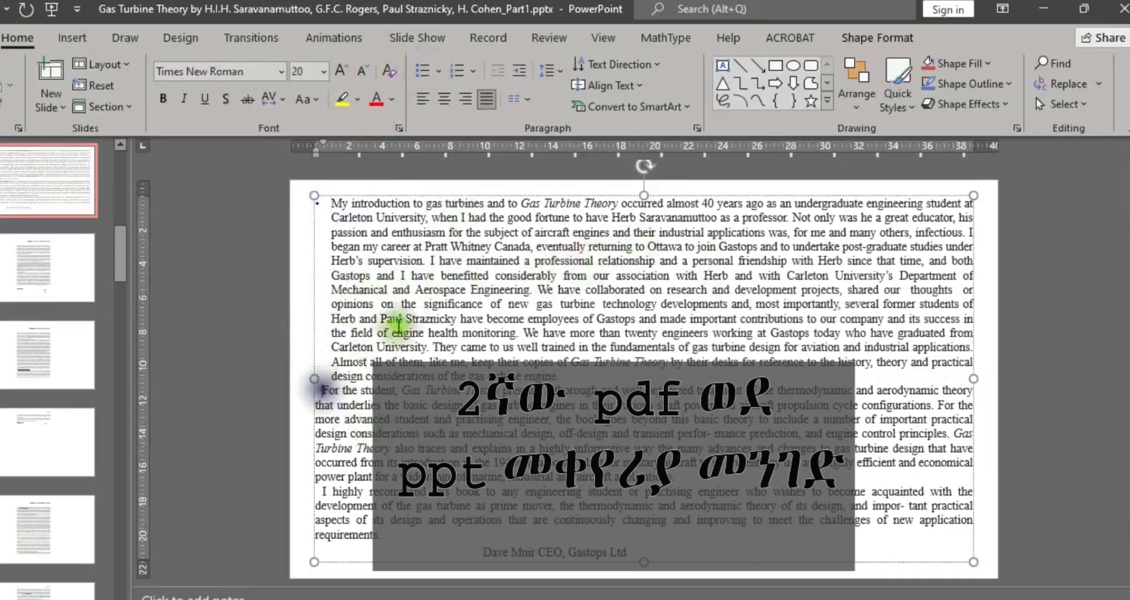
click(419, 77)
- Widen the body text box on the "Preface to the seventh edition" slide in both directions to span nearly the full slide width
click(46, 257)
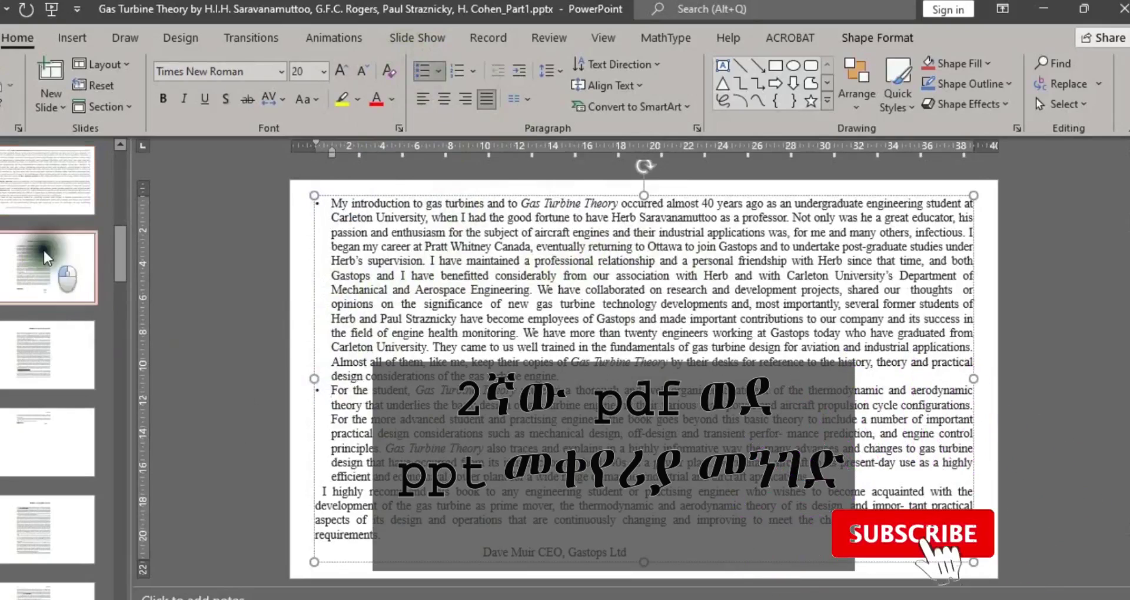
click(630, 307)
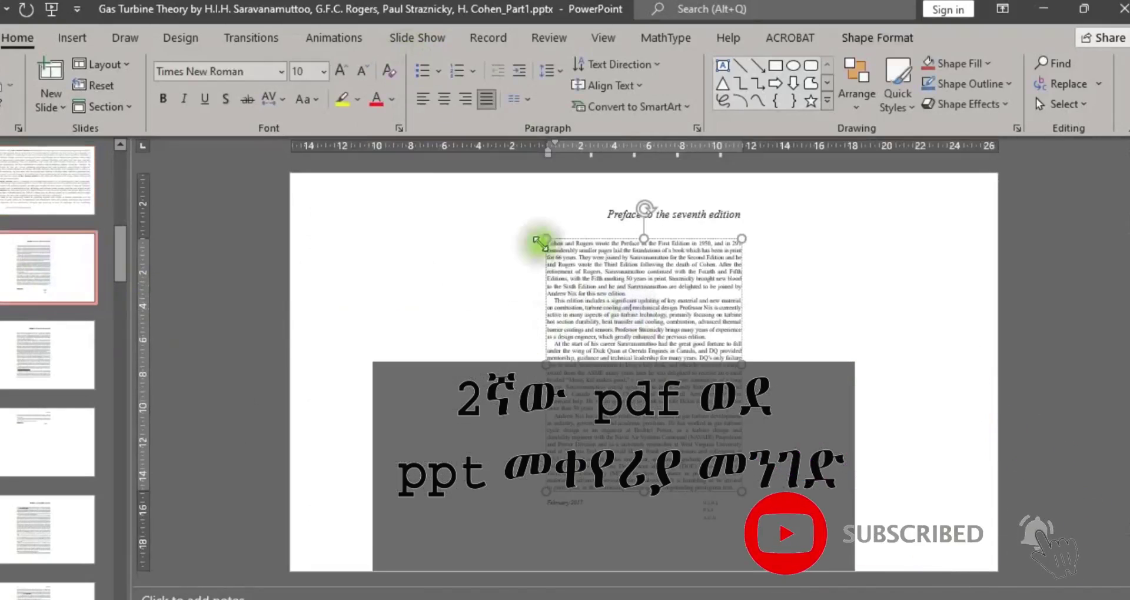
click(533, 351)
drag(353, 359, 328, 354)
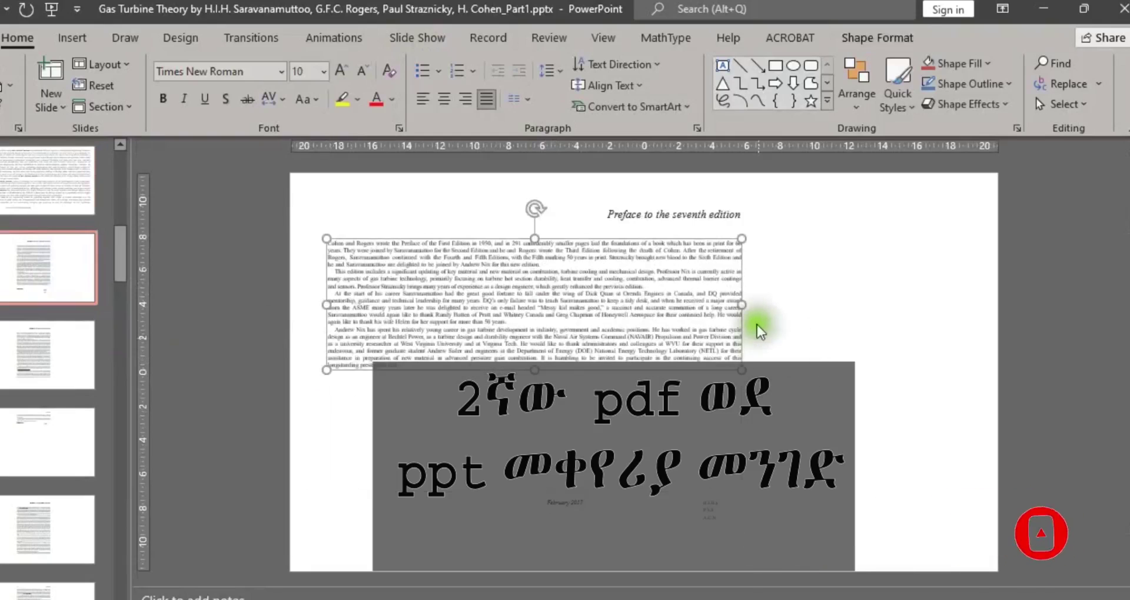
drag(742, 305, 979, 312)
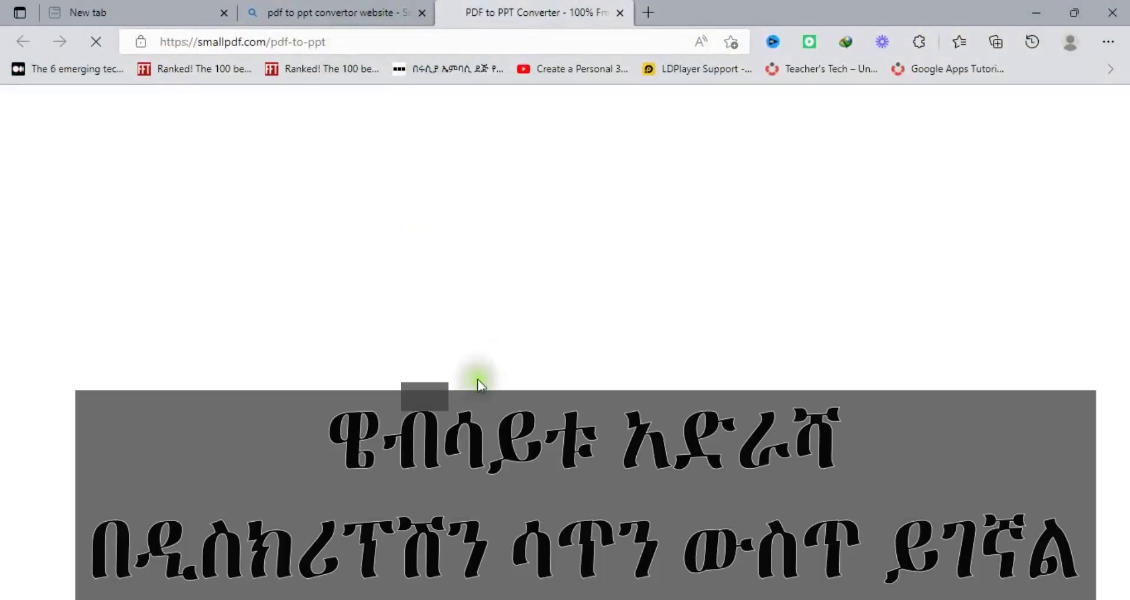
- Switch to the browser and look over the Smallpdf PDF to PPT converter page and its web address
scroll(478, 379, down, 10)
scroll(479, 386, up, 10)
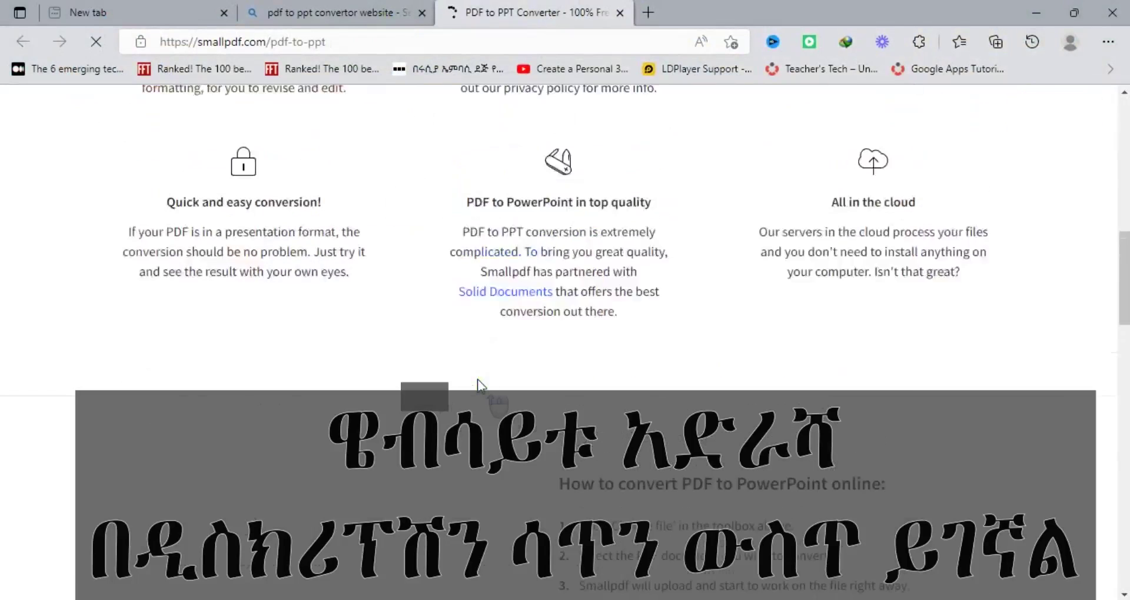
scroll(479, 386, down, 2)
scroll(478, 379, up, 2)
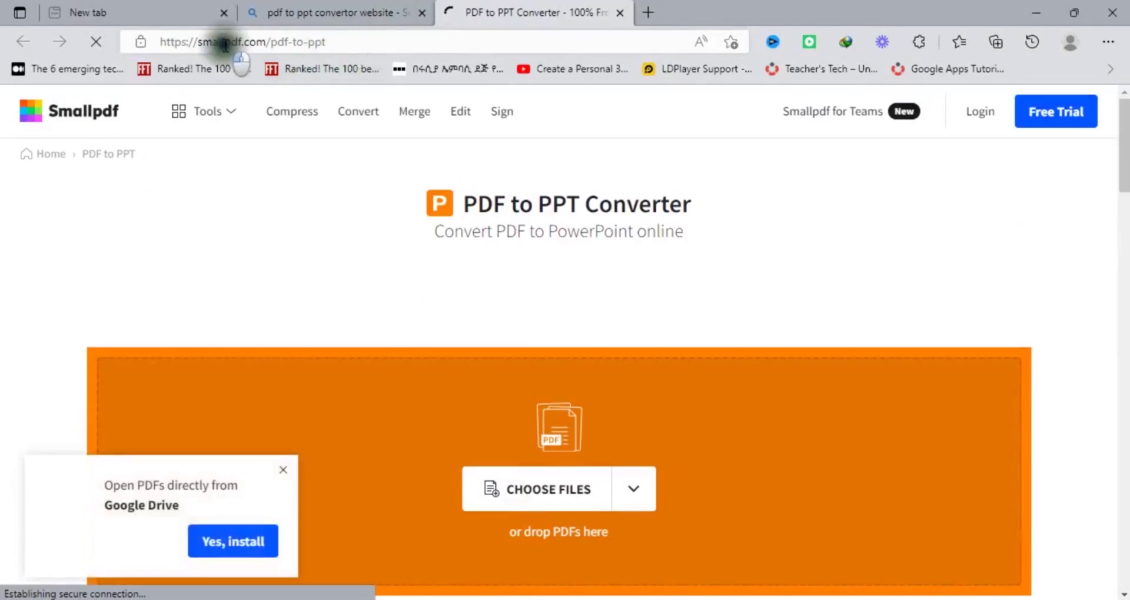
drag(196, 40, 361, 41)
click(361, 42)
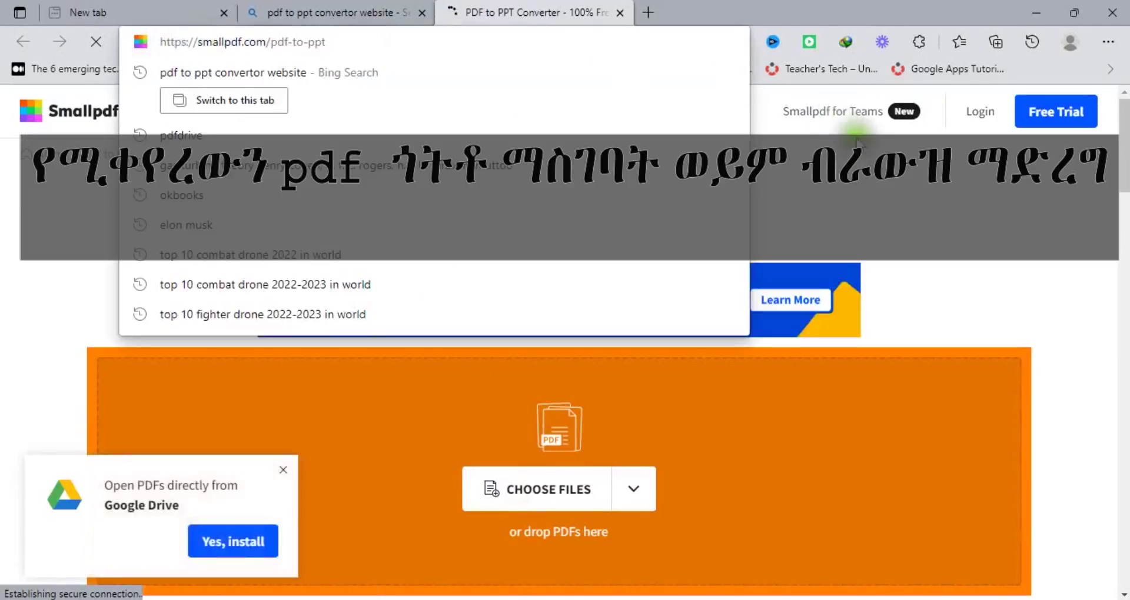
click(810, 134)
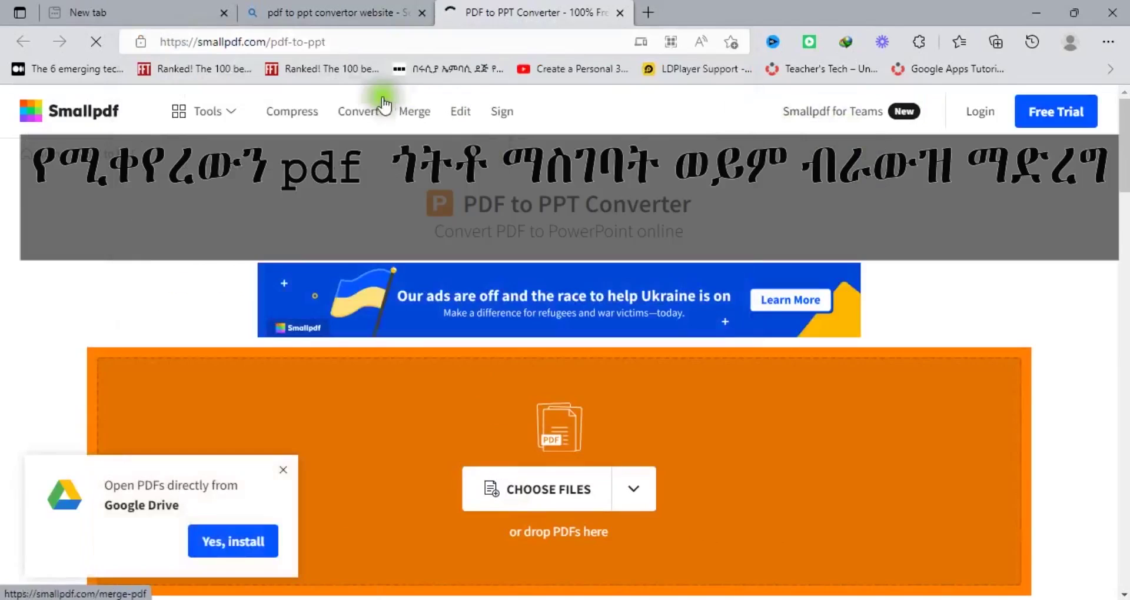
- Dismiss the Google Drive prompt and upload the Part2 PDF of the Gas Turbine Theory textbook for conversion to PowerPoint
click(285, 475)
scroll(512, 448, down, 1)
click(553, 419)
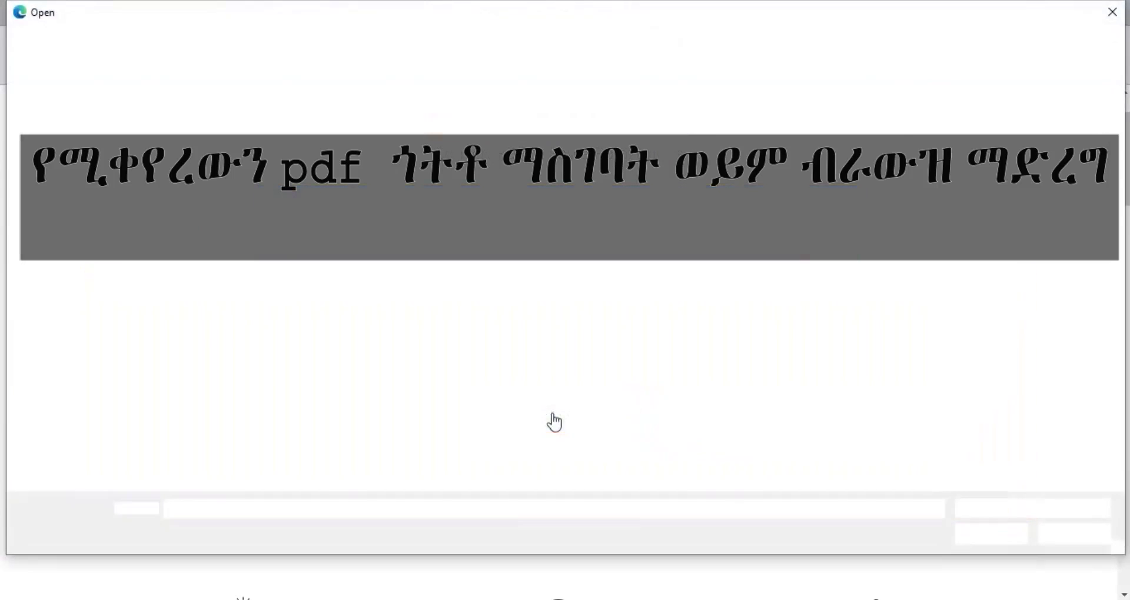
click(289, 419)
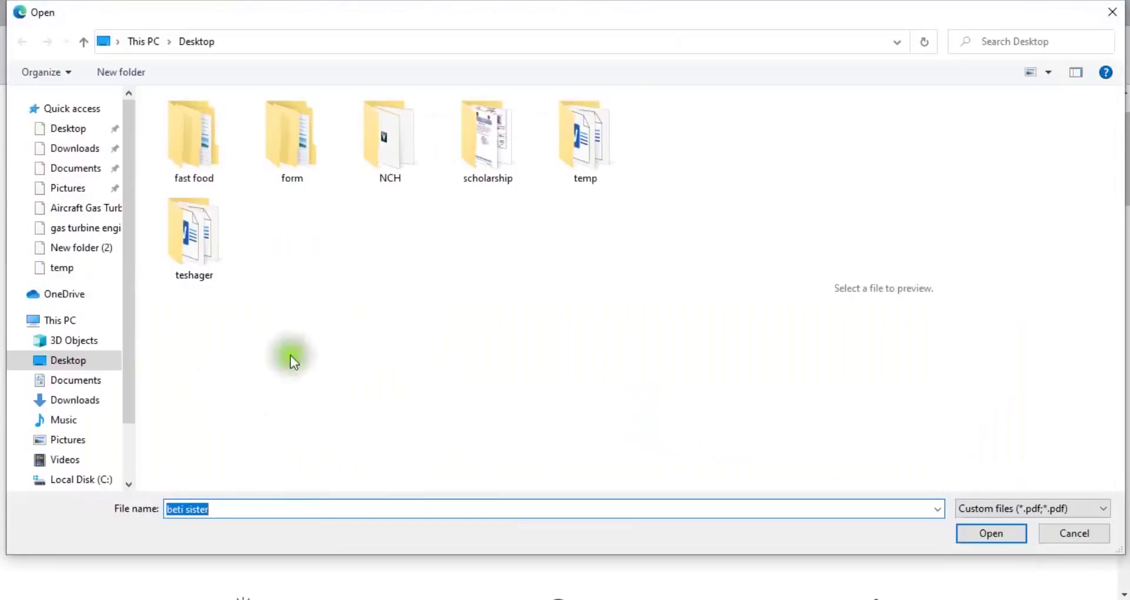
scroll(88, 399, down, 1)
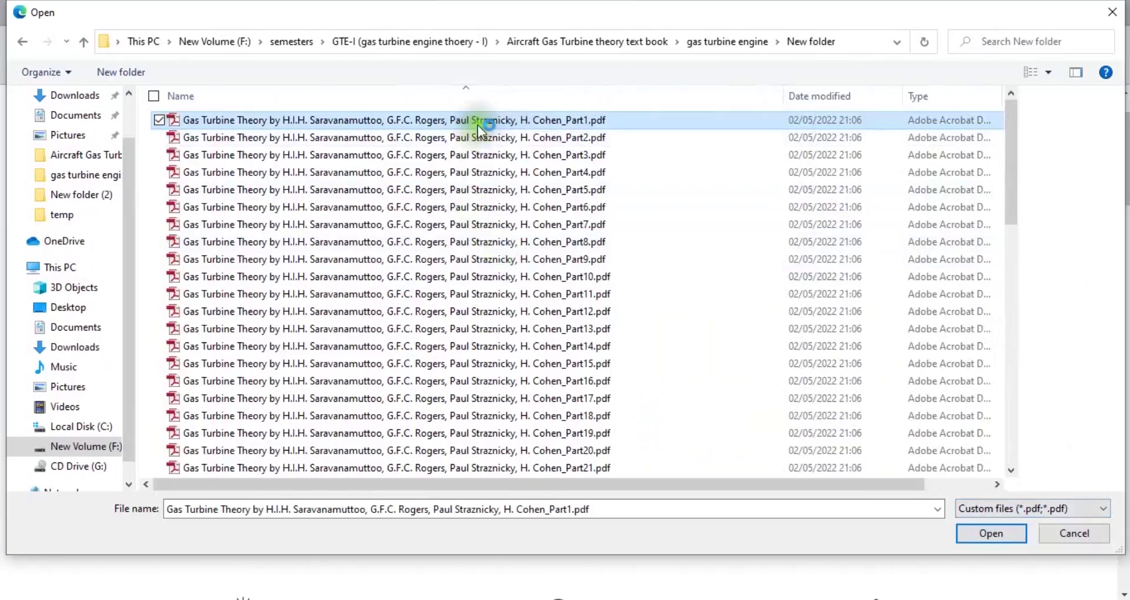
click(478, 137)
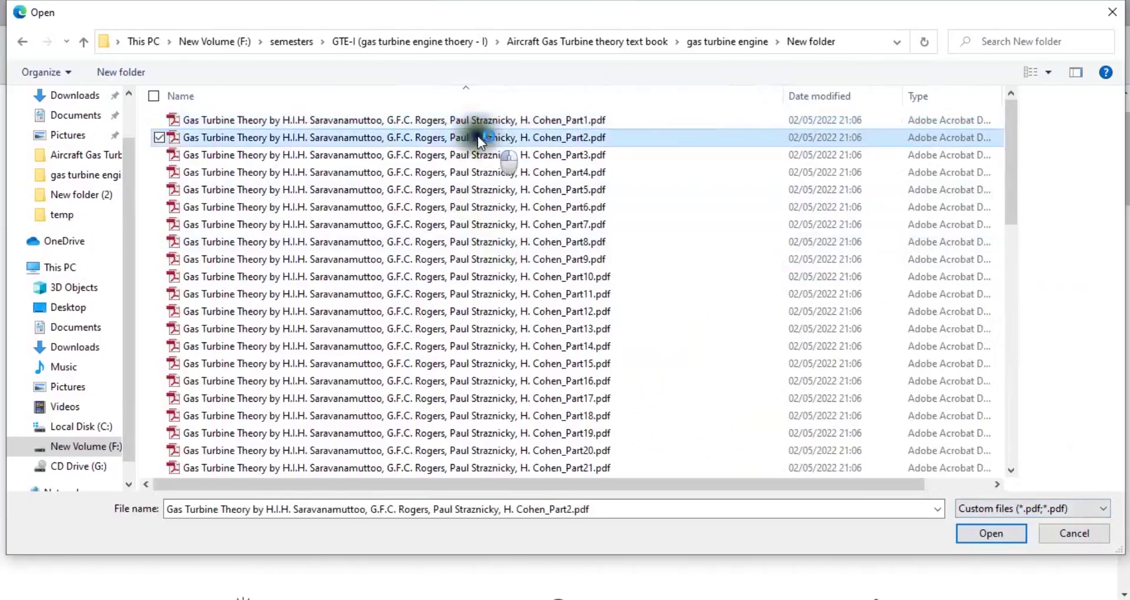
click(991, 534)
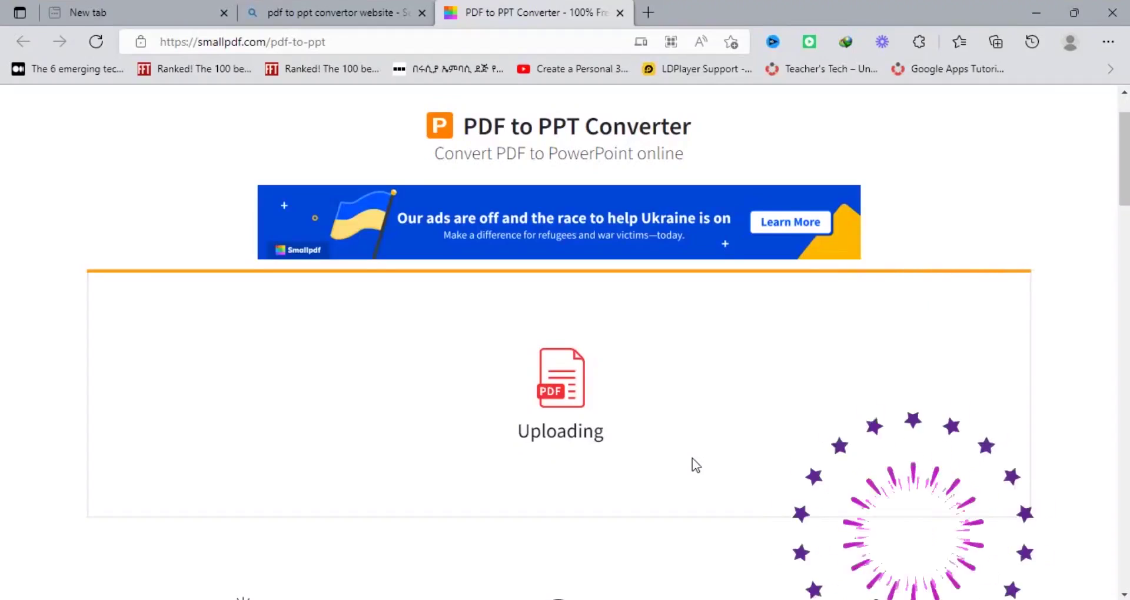
- Download the converted PowerPoint file and open it from the Downloads folder
scroll(692, 458, down, 1)
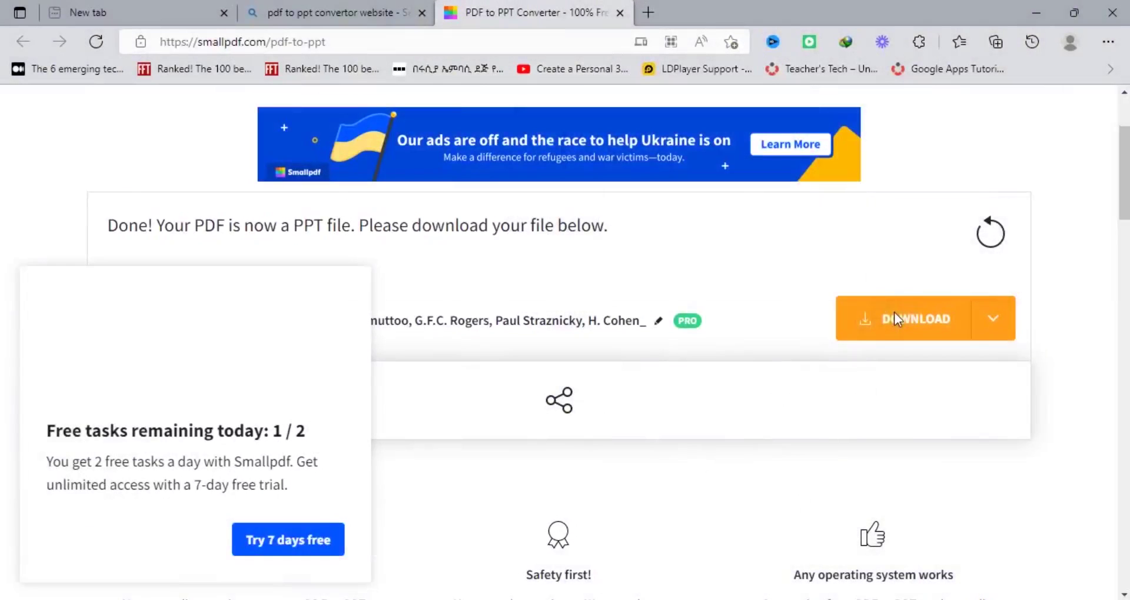
click(896, 317)
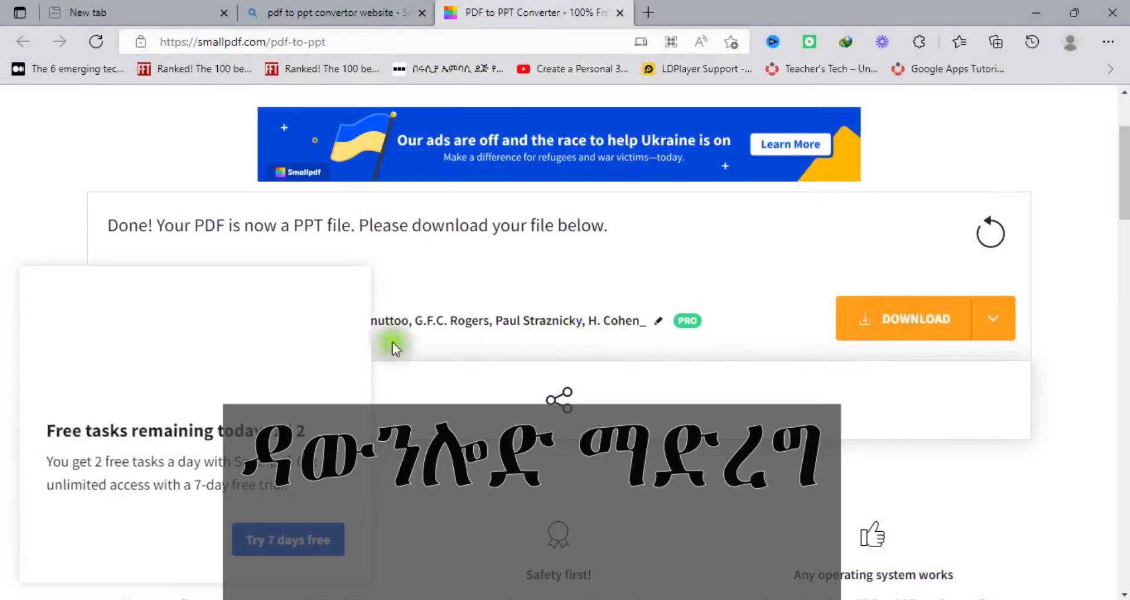
click(281, 542)
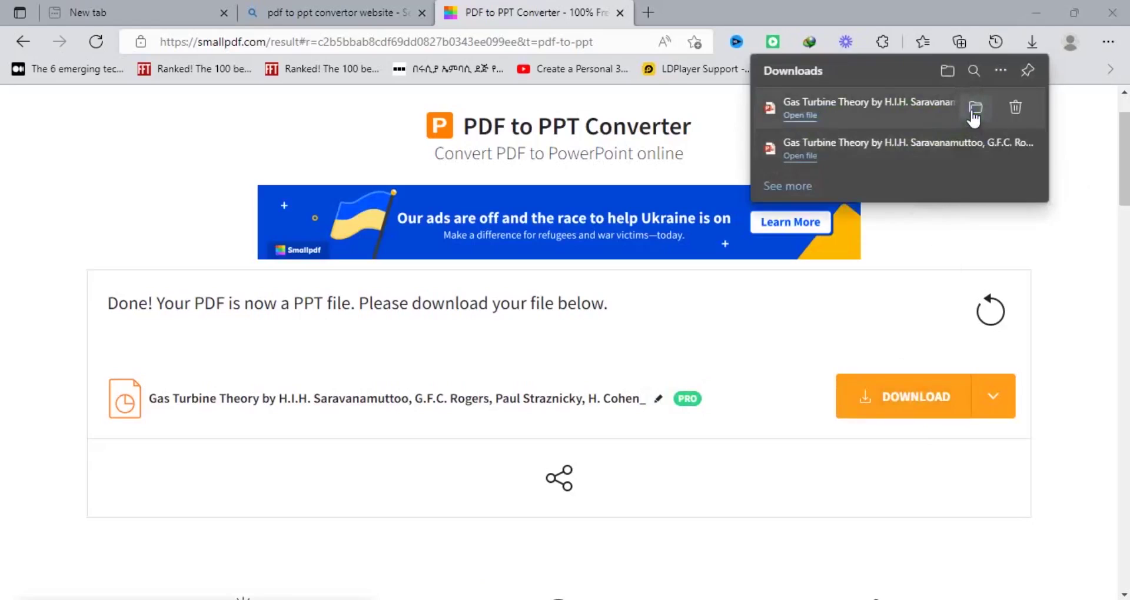
click(974, 108)
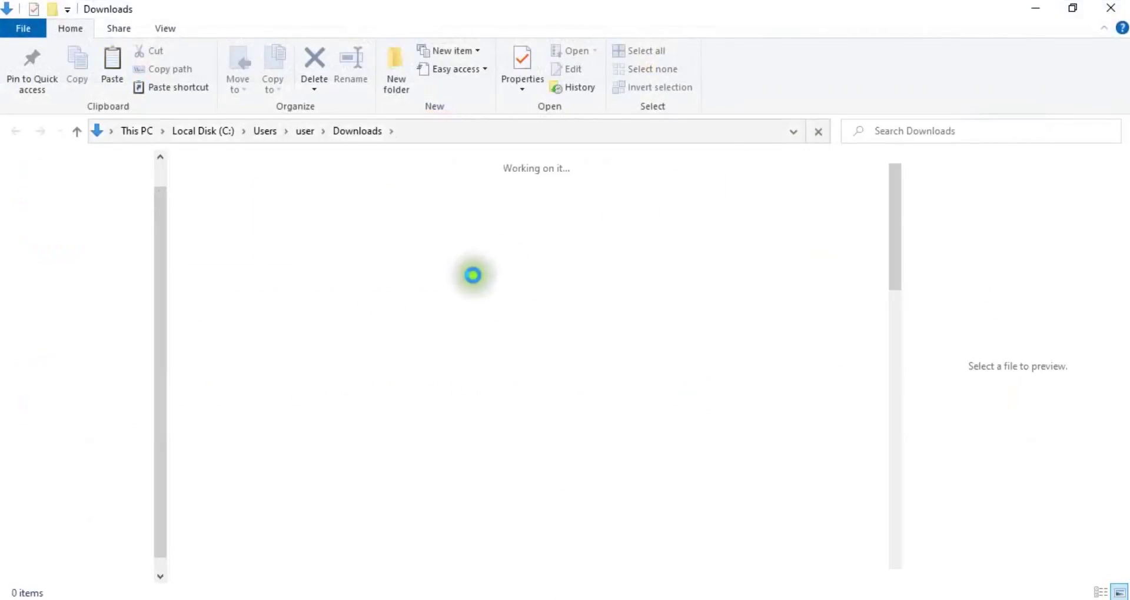
double_click(239, 248)
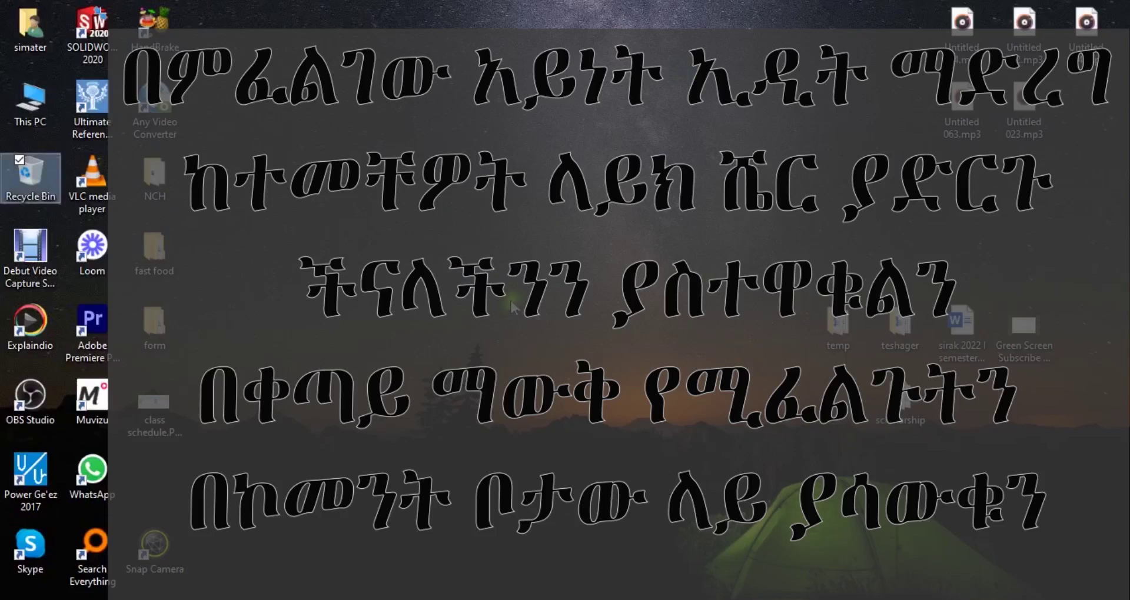
right_click(511, 302)
click(568, 352)
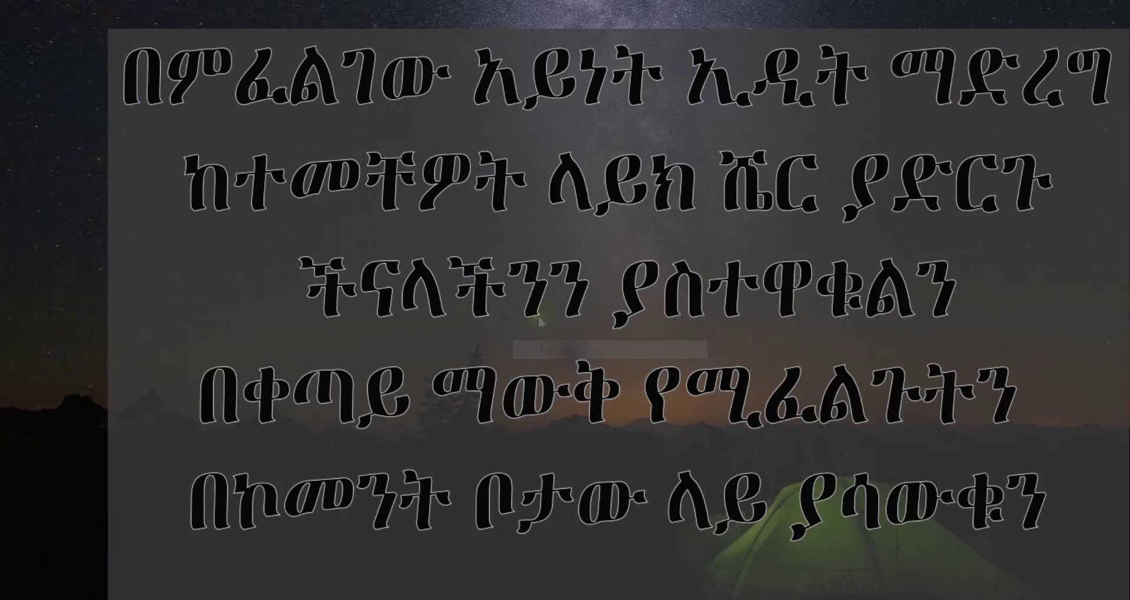
right_click(535, 310)
click(568, 359)
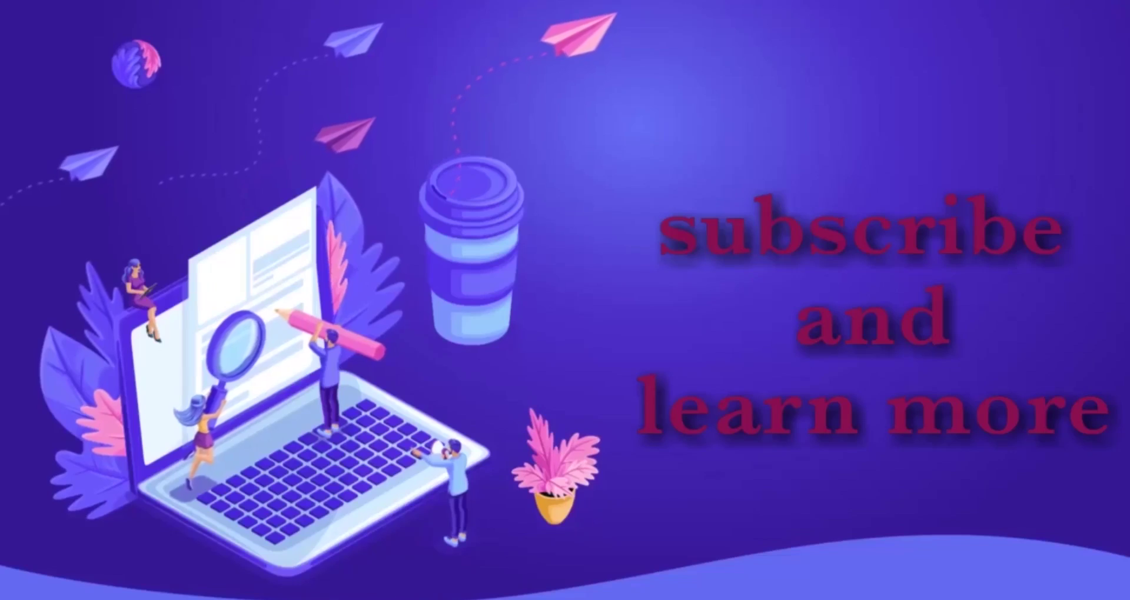